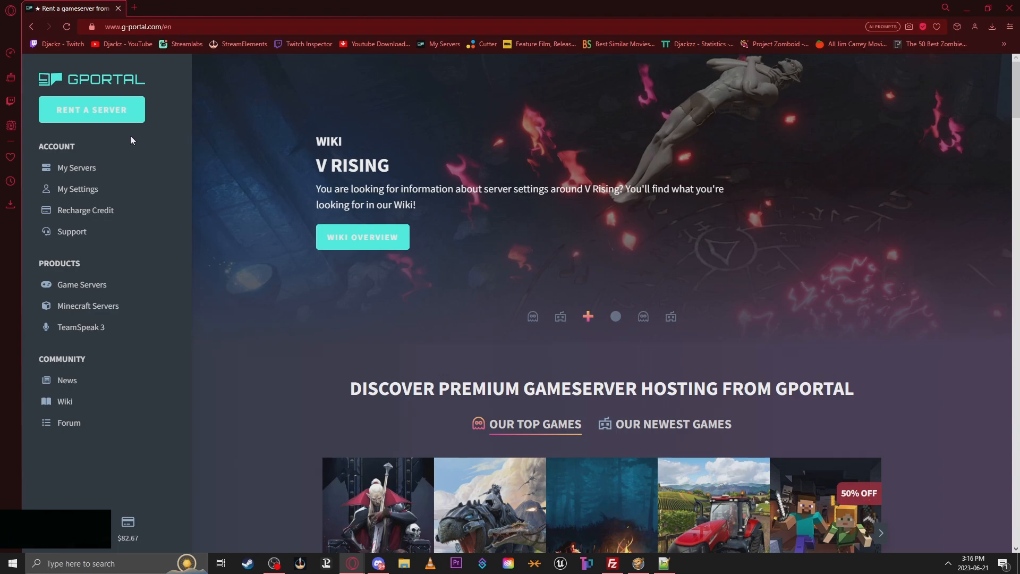
Find Project Zomboid among the rentable game servers by searching for "project" and open its server hosting page
click(86, 120)
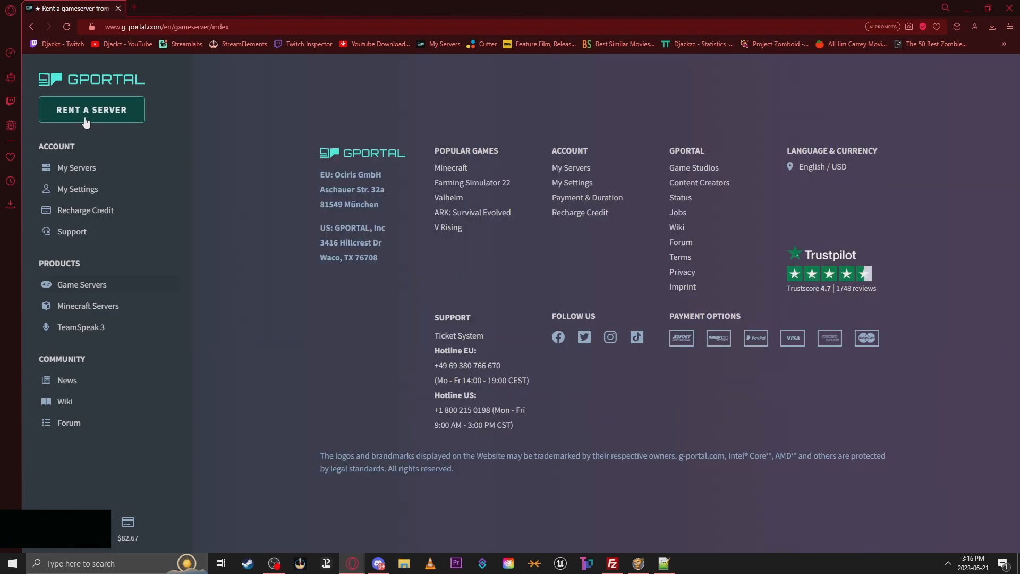
scroll(680, 245, down, 6)
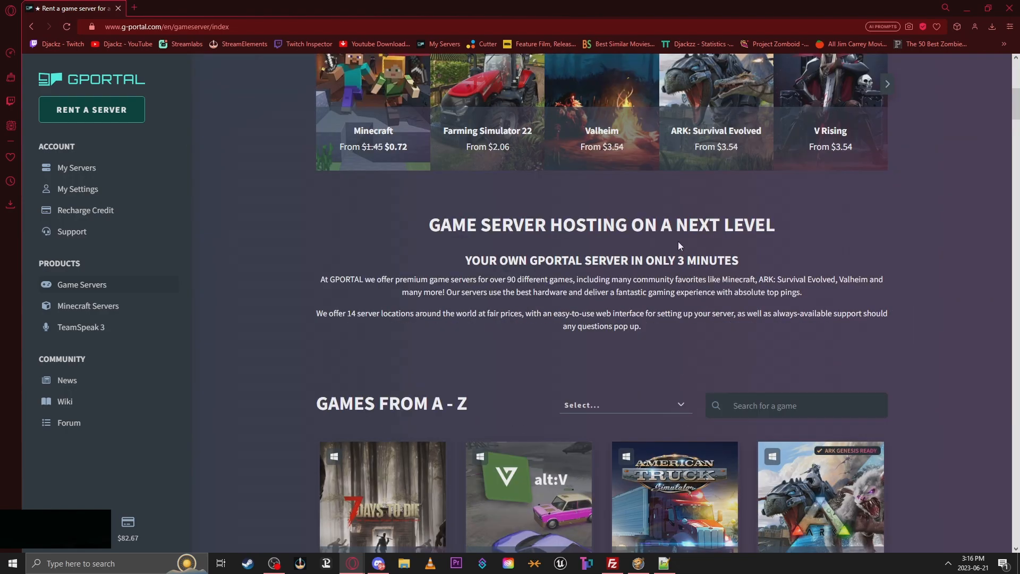
scroll(679, 241, down, 3)
click(753, 245)
text(project)
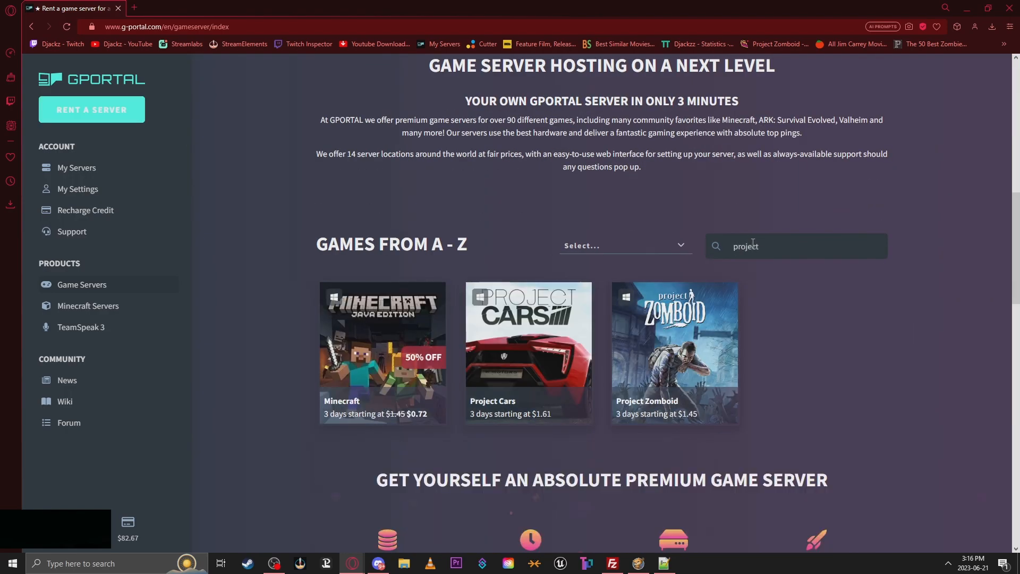
click(664, 331)
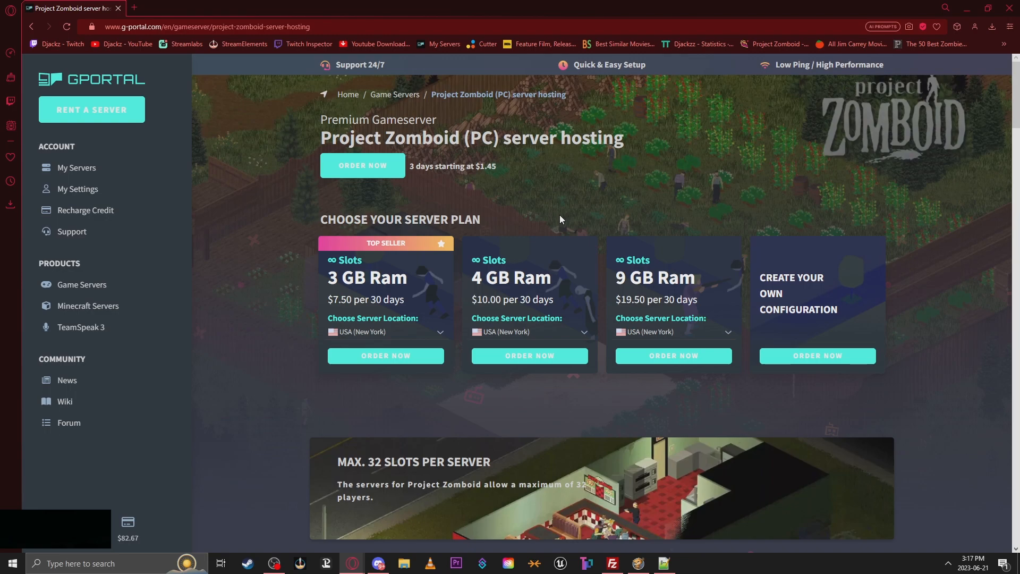
Create a custom server configuration with 3 GB of RAM, a 3-day duration and the Sydney, Australia location
click(812, 303)
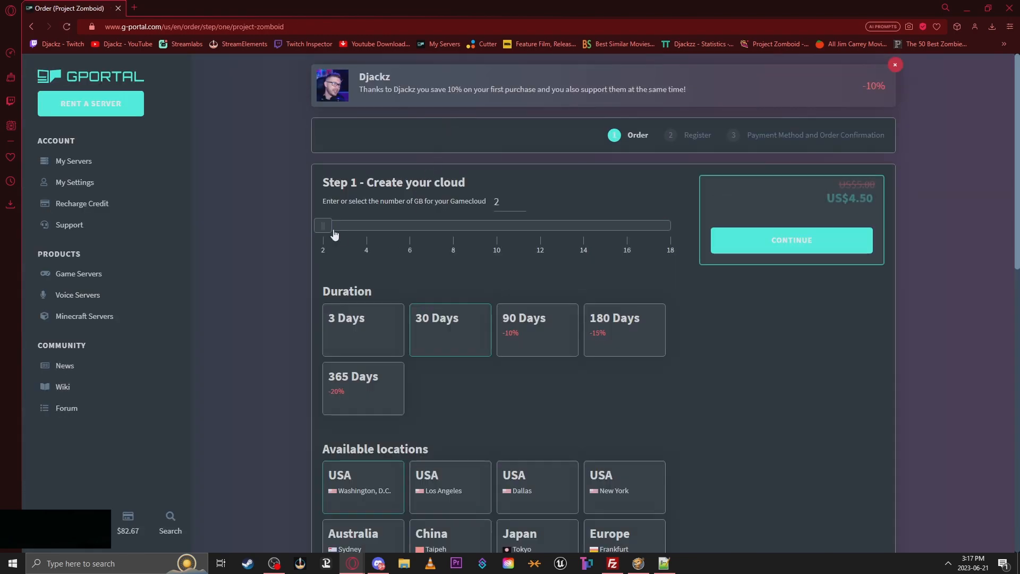
drag(336, 229, 462, 233)
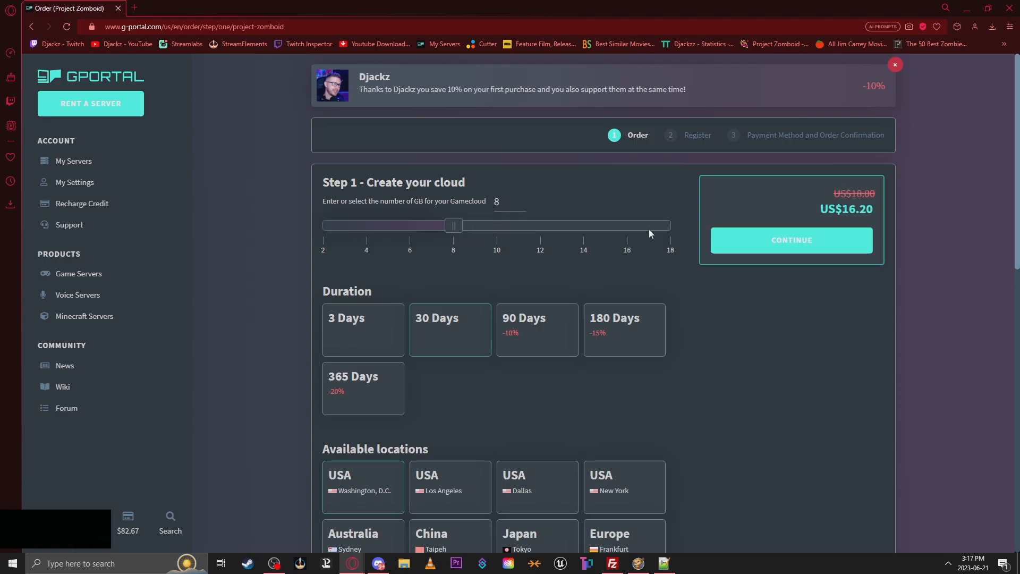
click(335, 226)
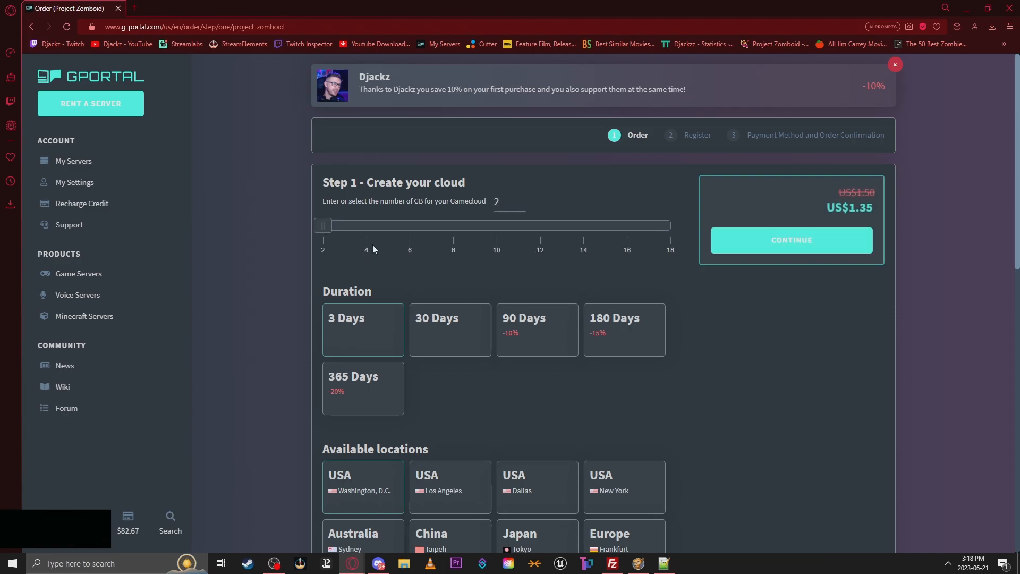
click(345, 228)
scroll(458, 278, down, 3)
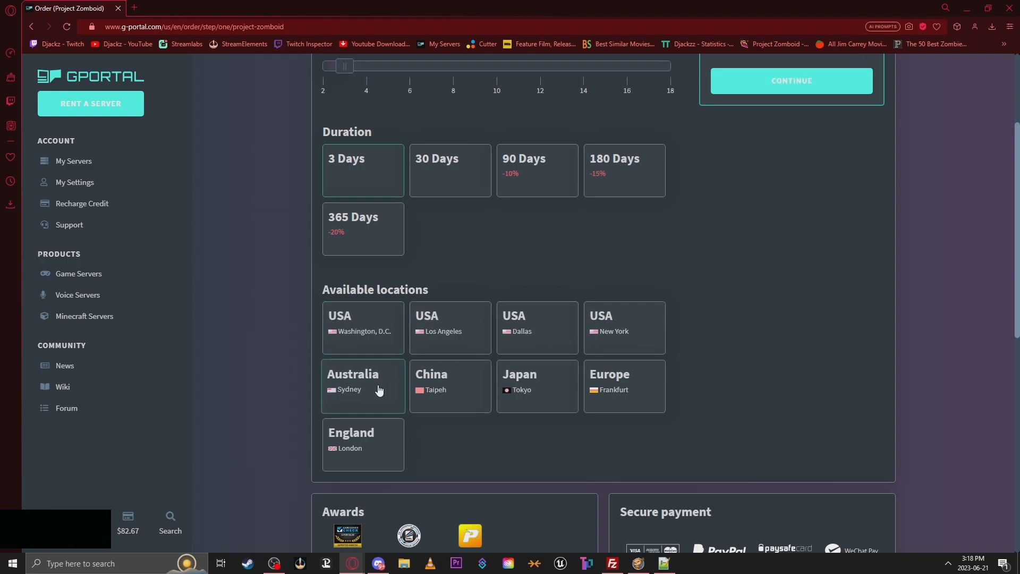
scroll(765, 254, up, 3)
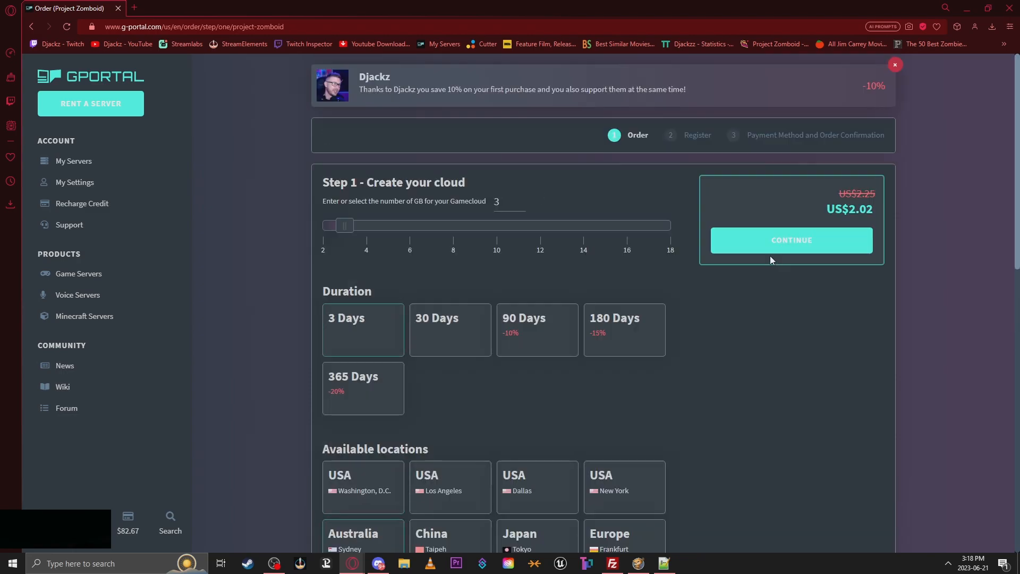
Continue to payment and order the configured server using the account balance
click(759, 248)
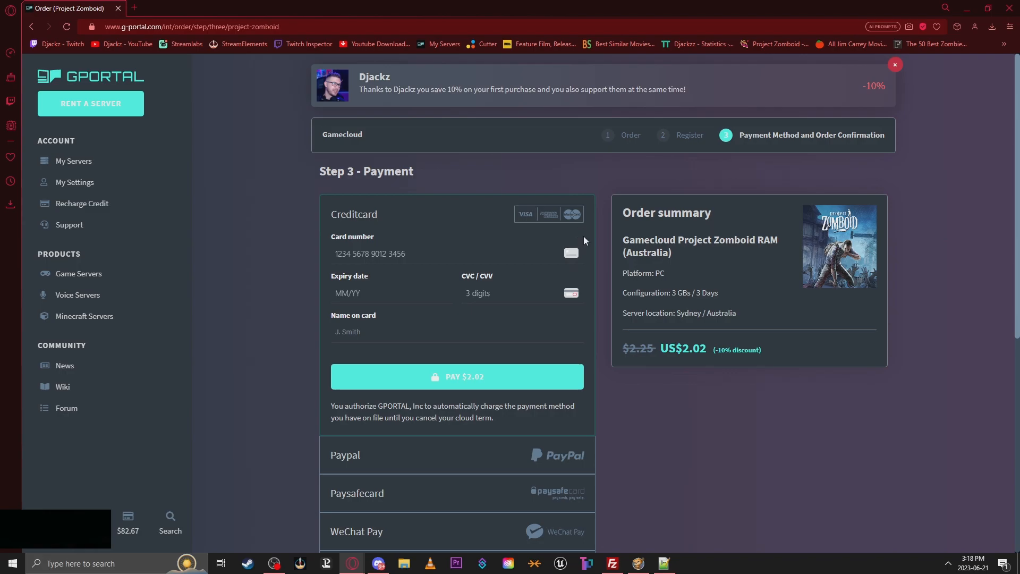
scroll(581, 237, down, 2)
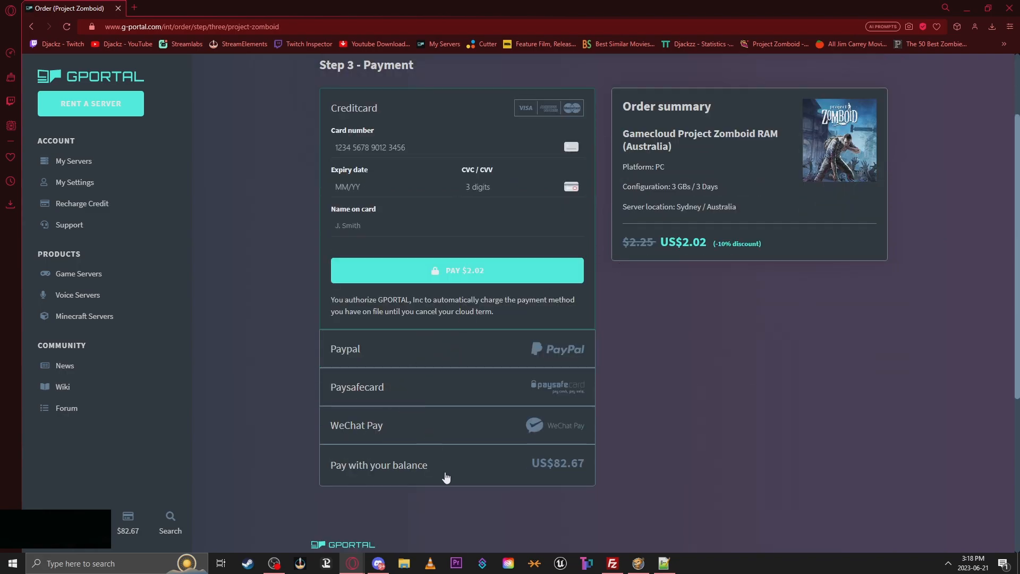
click(511, 474)
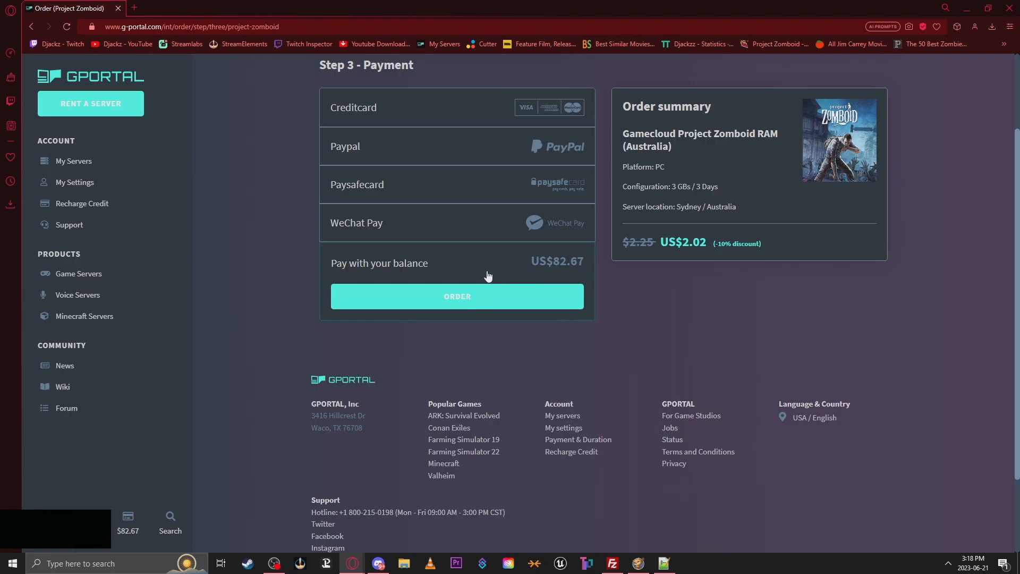
click(476, 295)
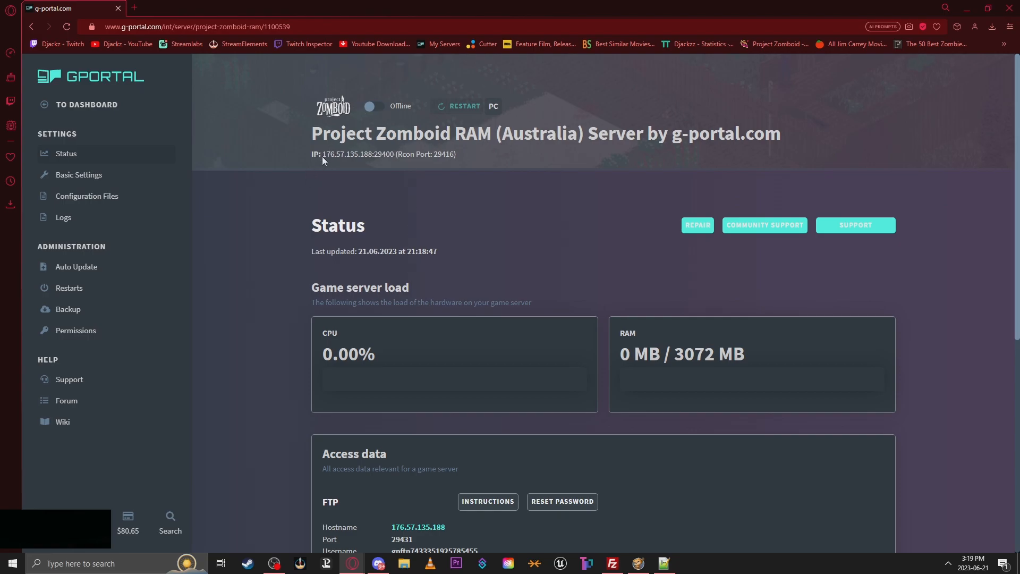
Start the new Project Zomboid server and bring its FTP access data into view
click(375, 107)
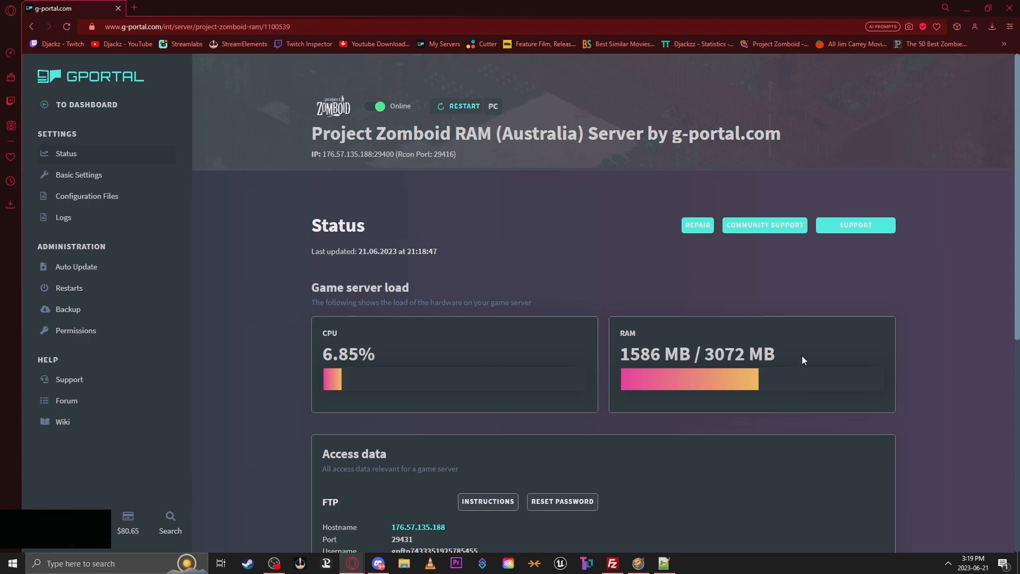
scroll(372, 464, down, 2)
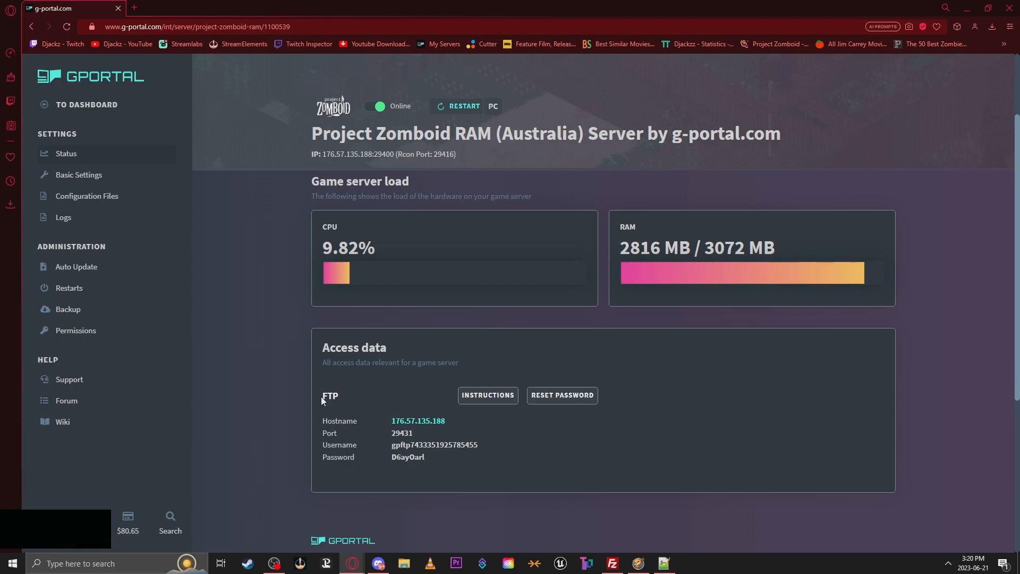
Switch to FileZilla and reconnect to the previously used server at 172.107.179.189:28131 from the connection history
mouse_move(613, 563)
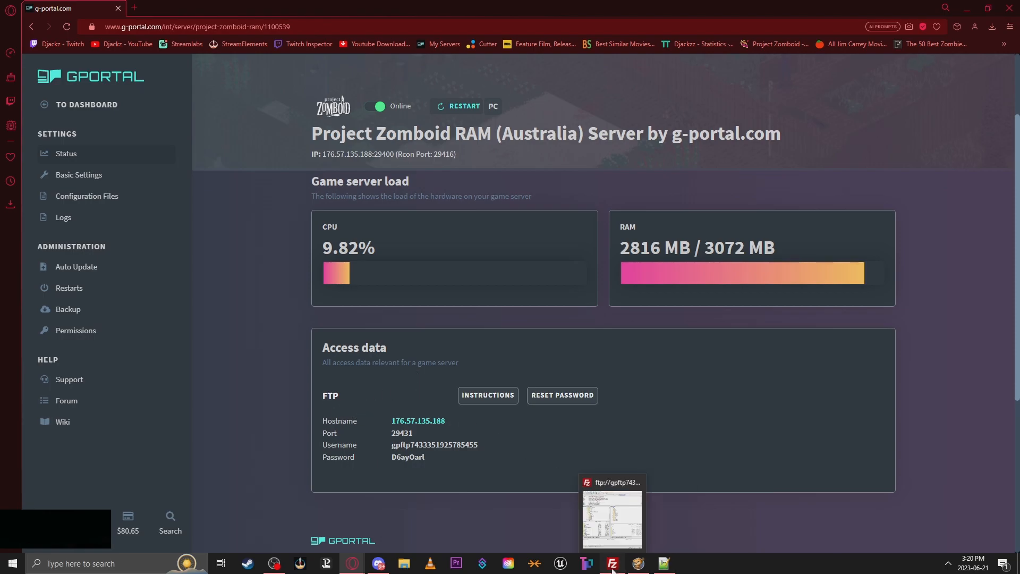
click(633, 497)
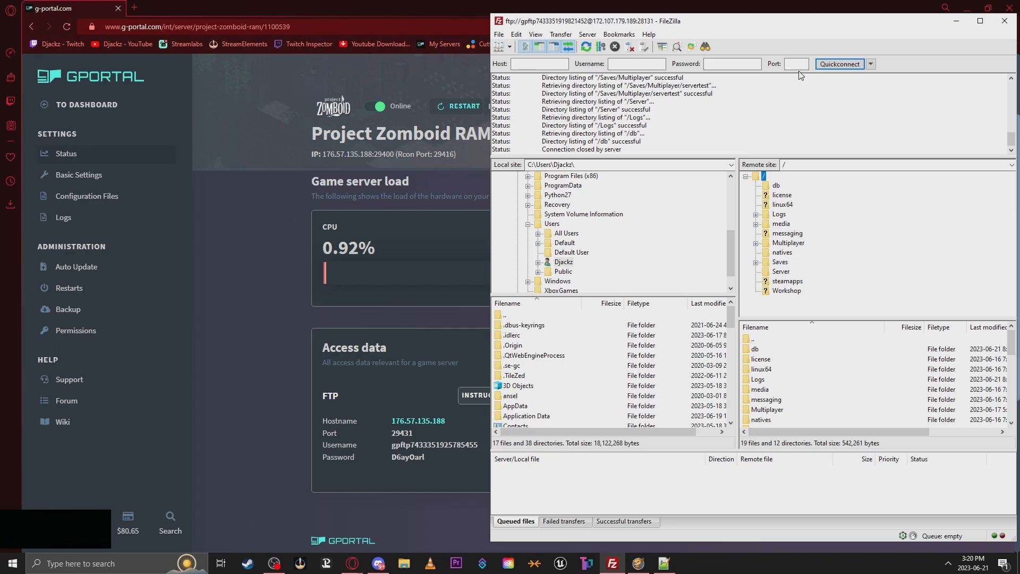
click(872, 64)
click(884, 101)
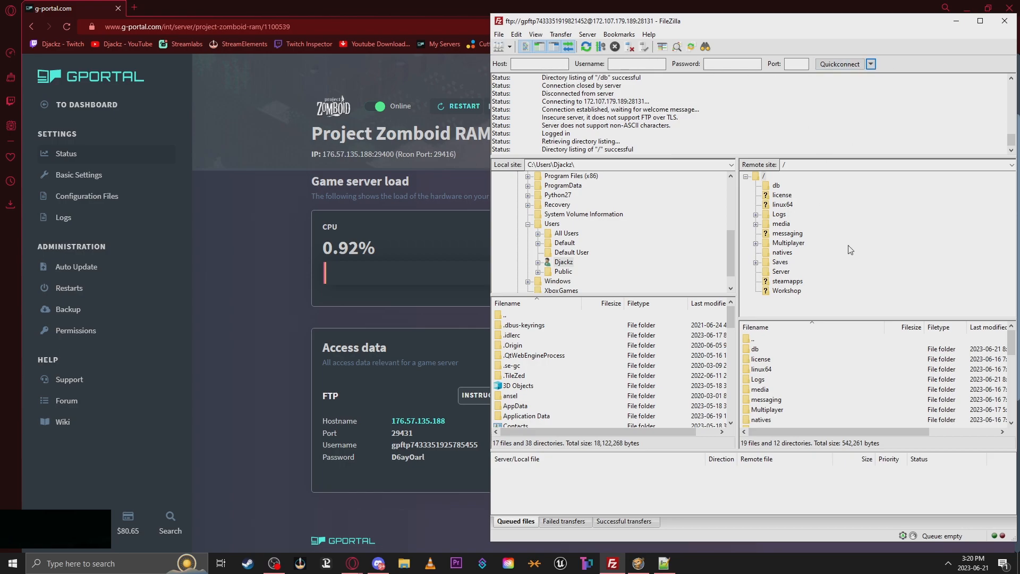
Examine the remote db, Logs, Saves/Multiplayer/servertest and Server folders, then return to the server's web dashboard
click(776, 185)
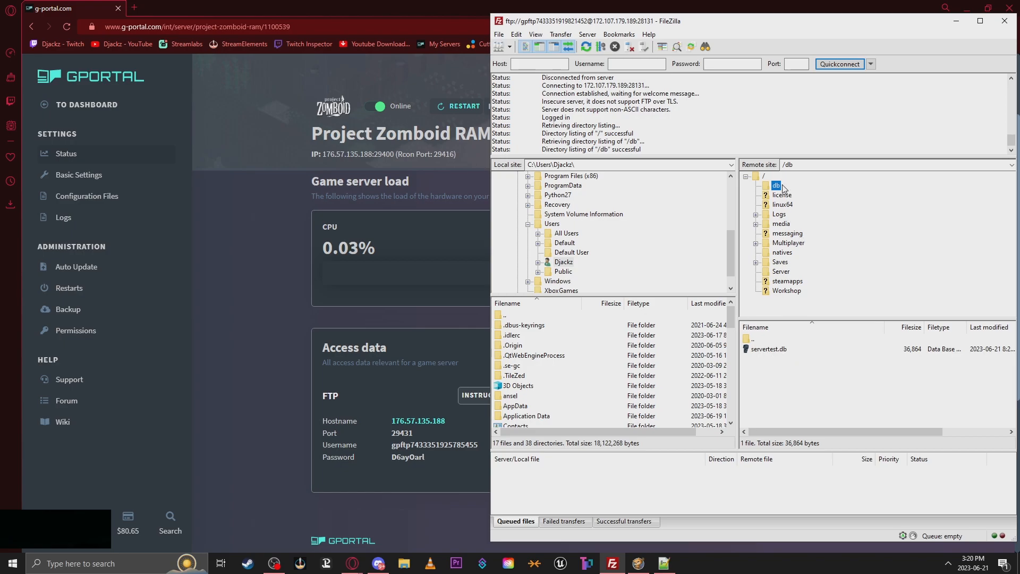
click(782, 215)
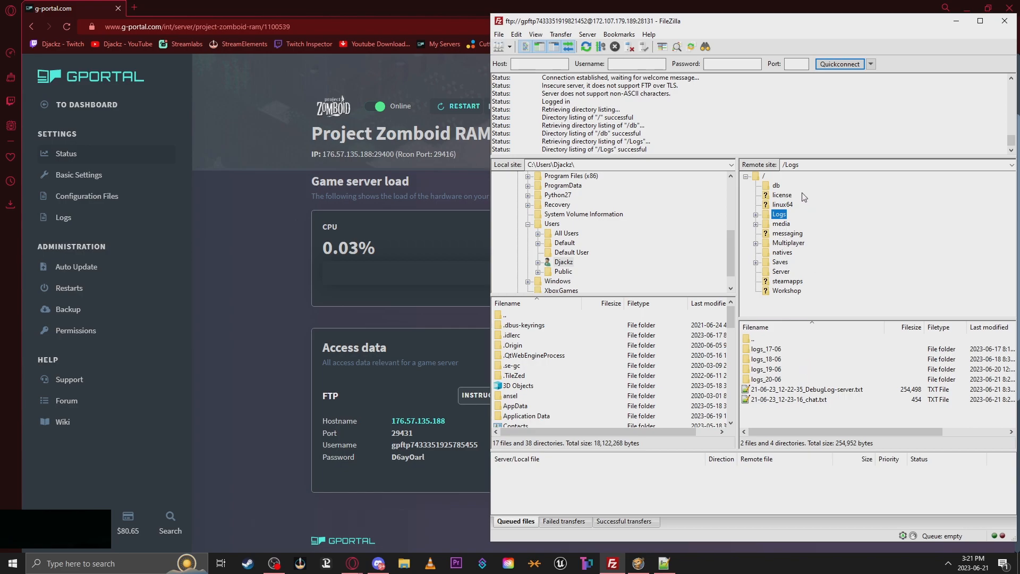
click(782, 263)
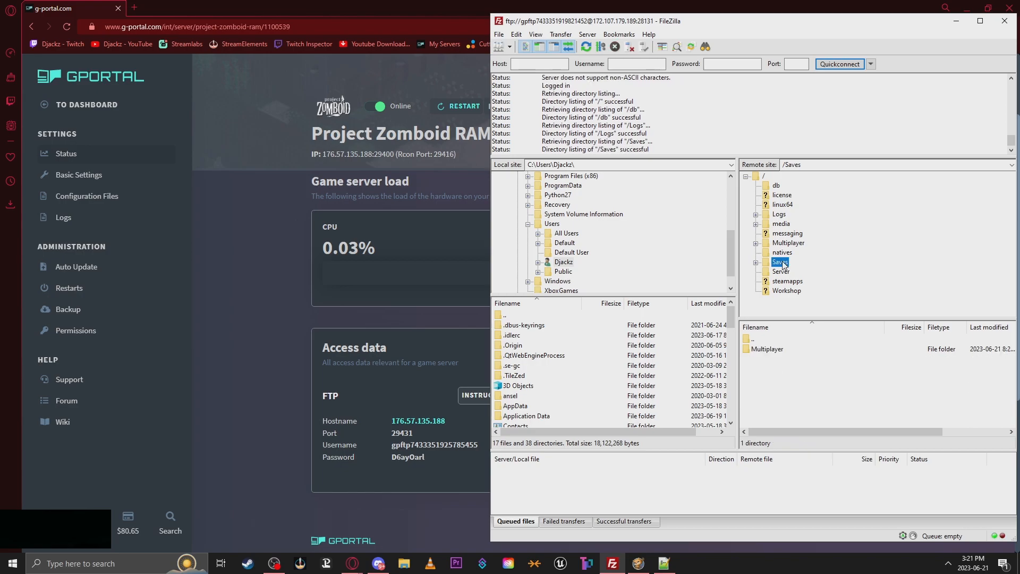
double_click(770, 350)
click(767, 353)
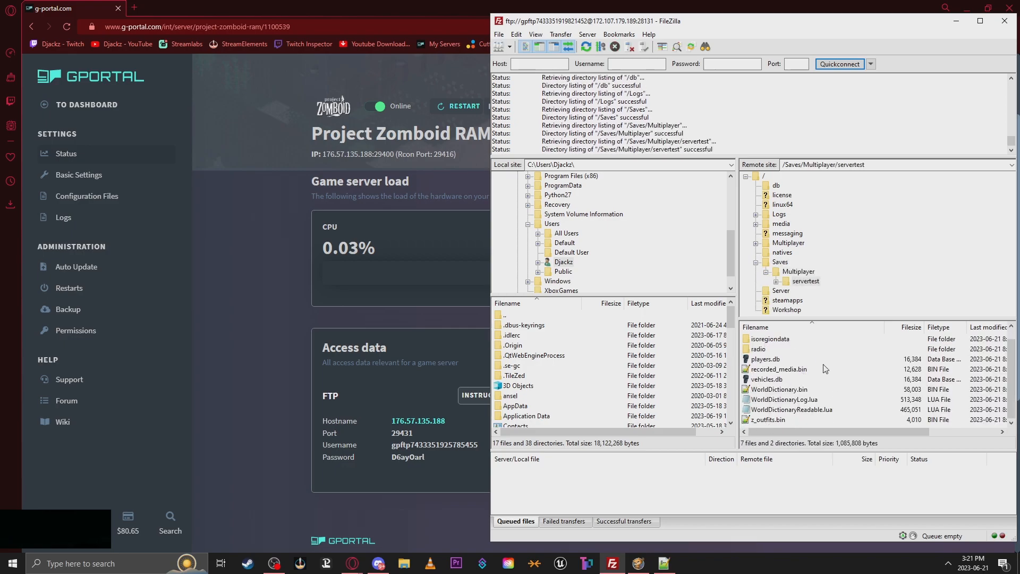
scroll(825, 369, up, 1)
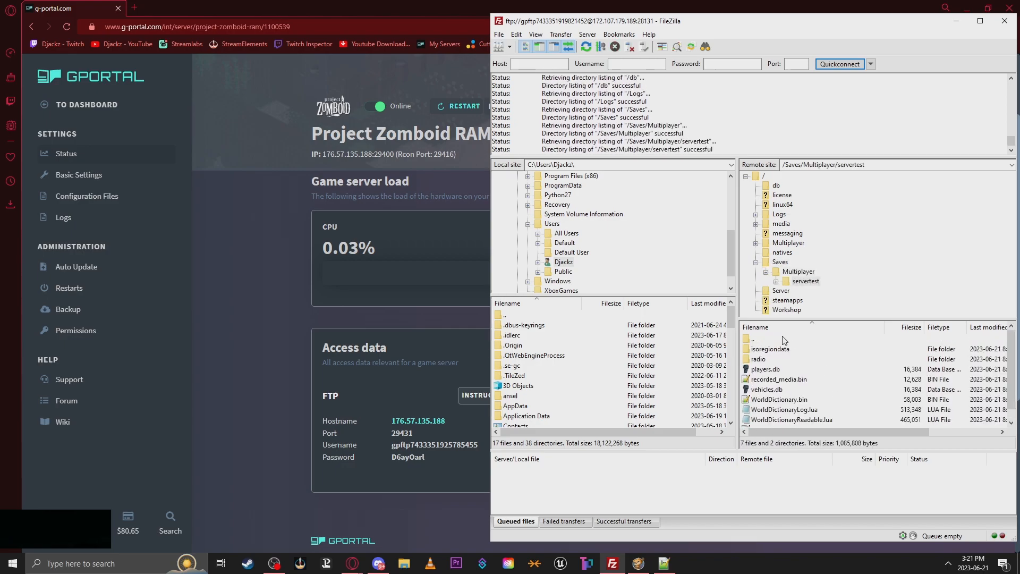
click(755, 263)
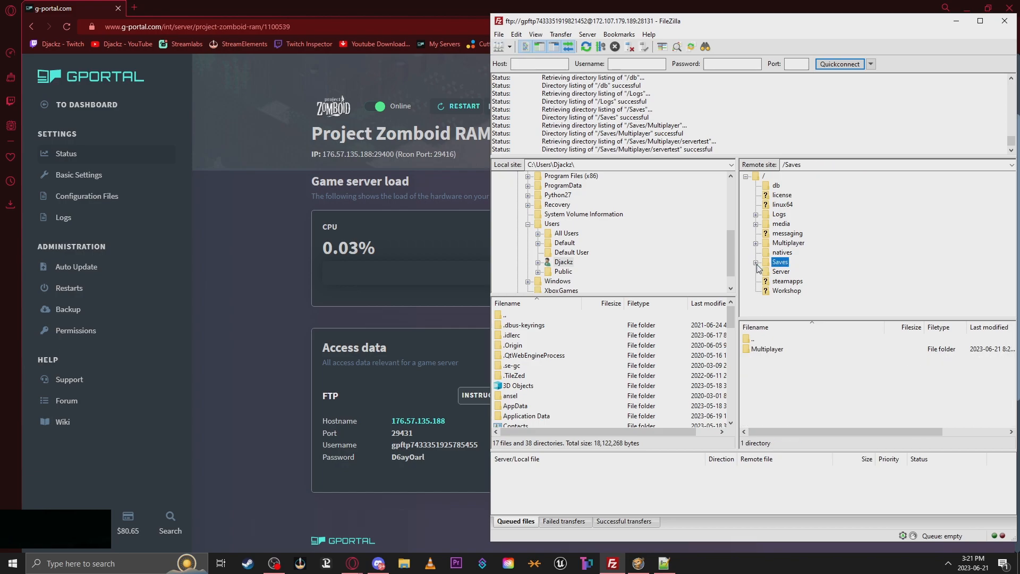
click(786, 272)
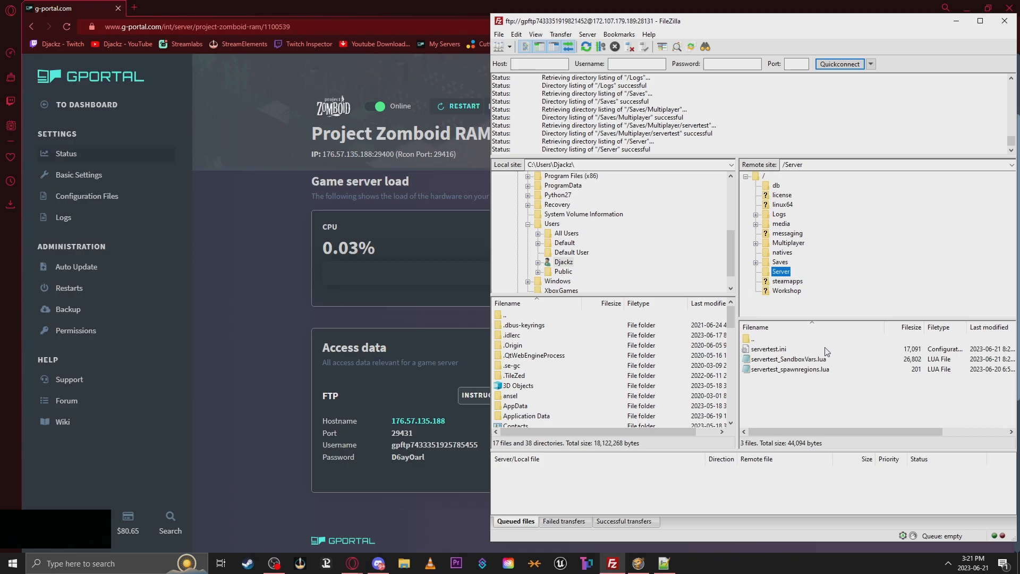
click(956, 20)
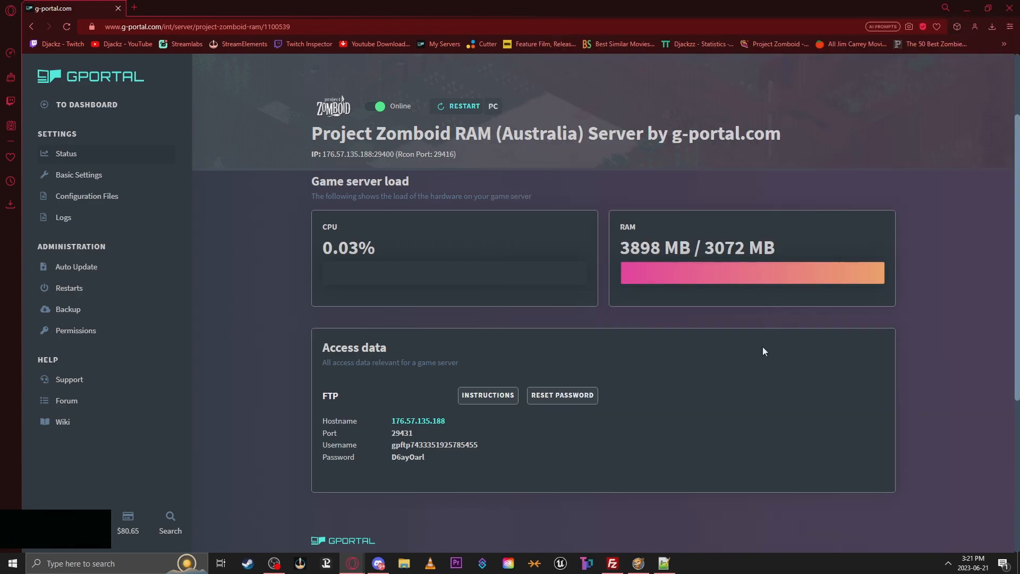
Open the server's basic settings and review the branch, name, player slots, password and map options
click(103, 177)
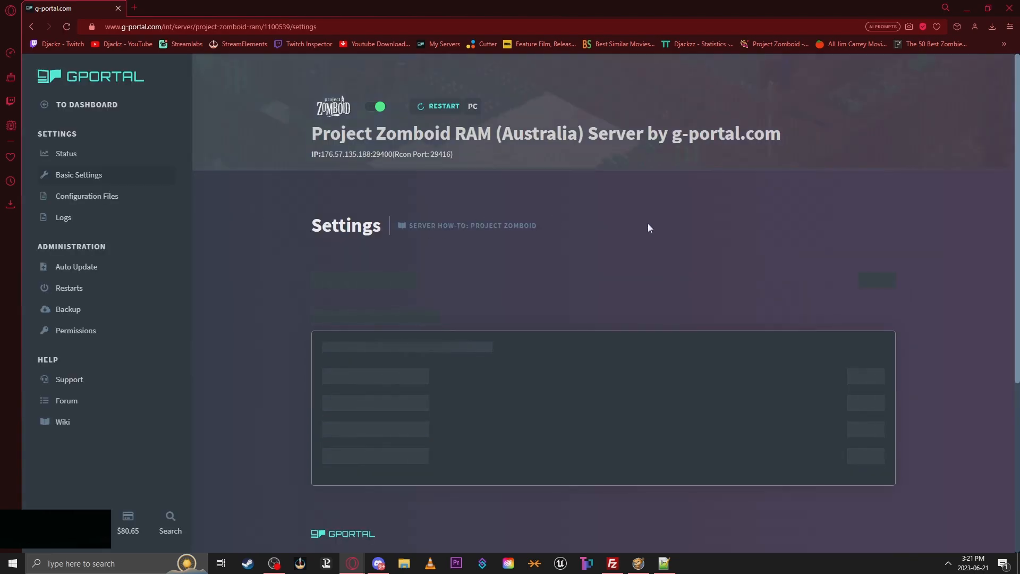
scroll(578, 348, down, 1)
scroll(680, 348, up, 2)
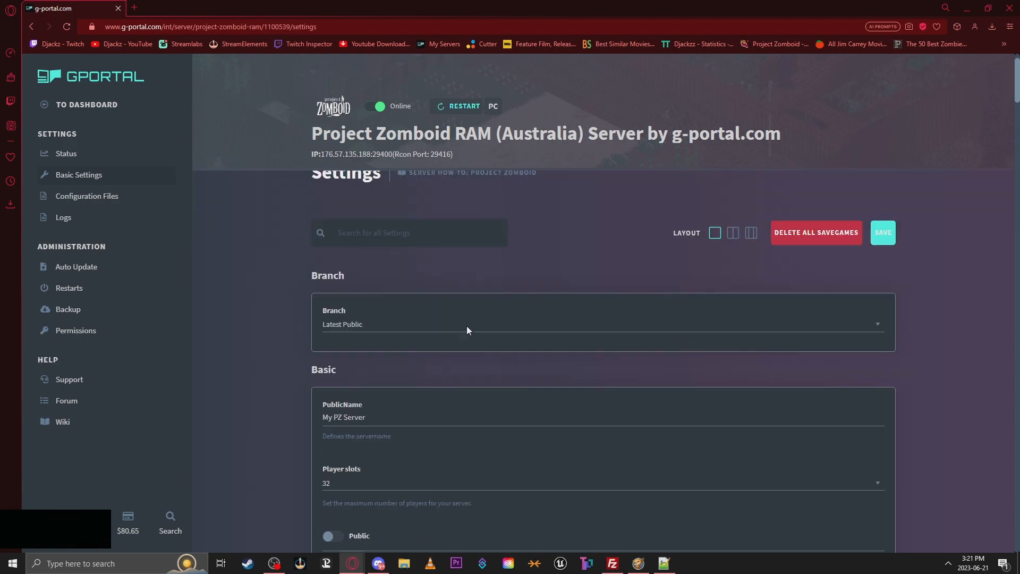
scroll(677, 256, down, 6)
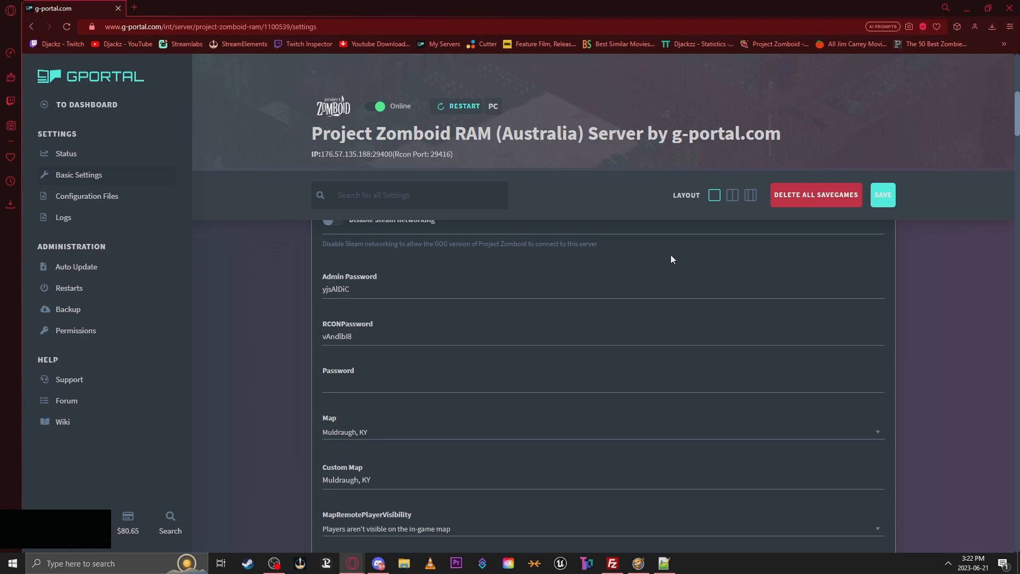
scroll(671, 259, up, 2)
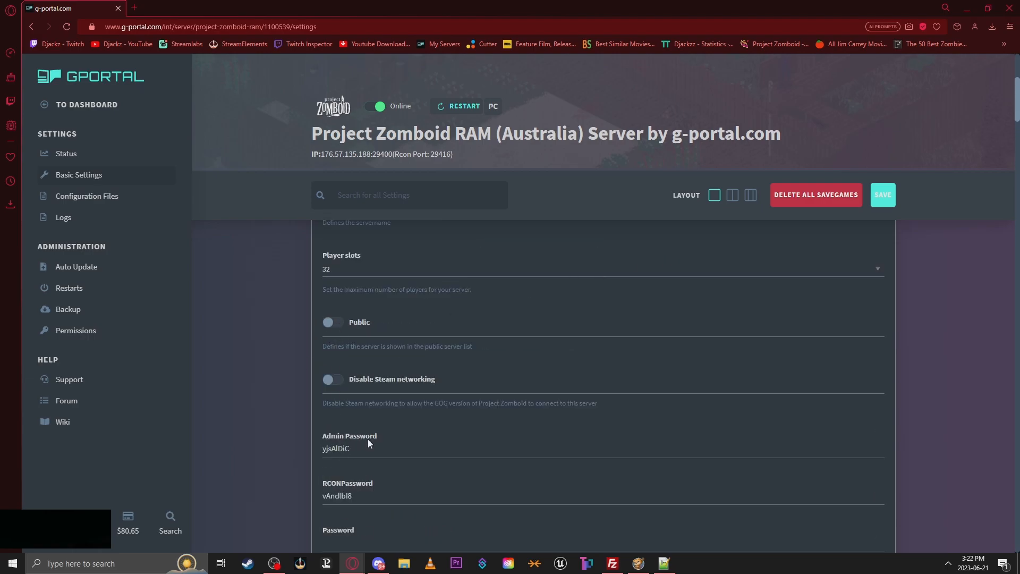
scroll(362, 507, down, 2)
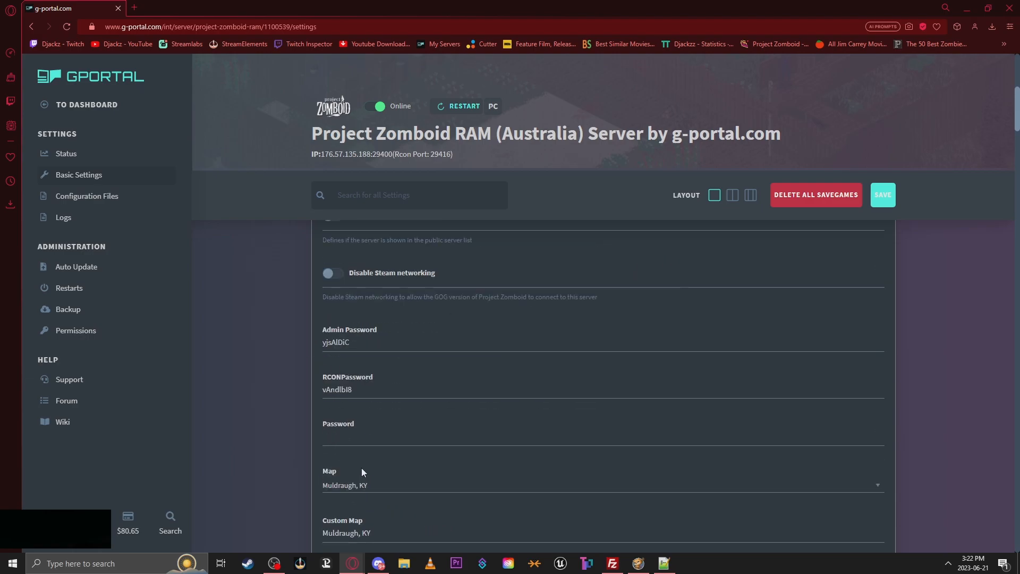
scroll(351, 441, down, 2)
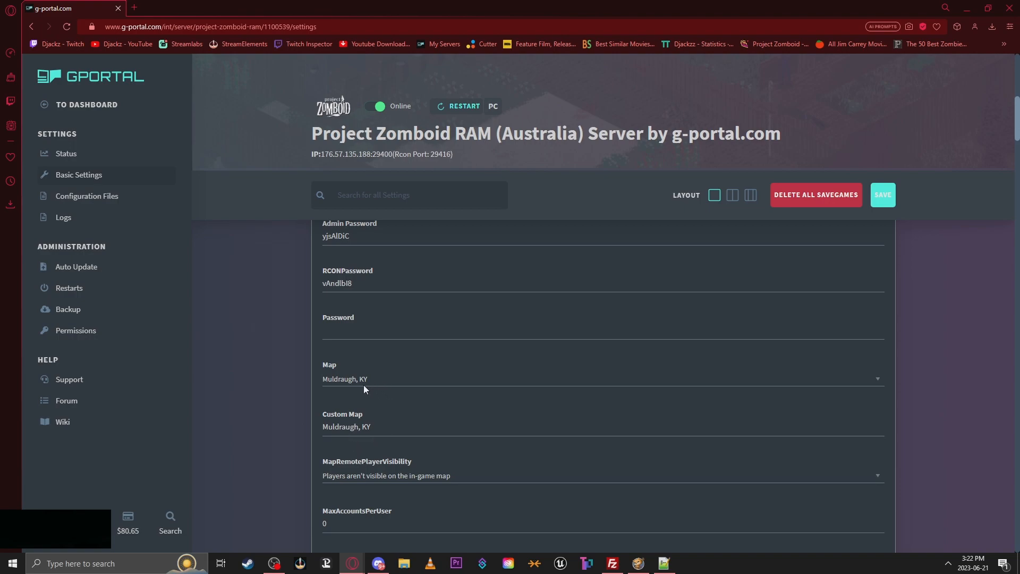
click(732, 375)
click(726, 377)
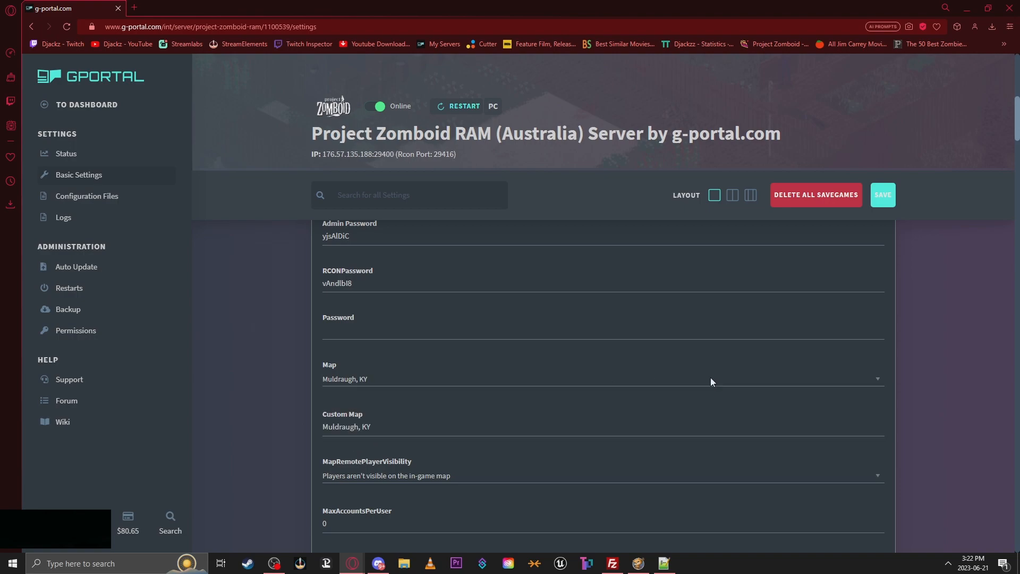
Toggle the PvP option and enable Public so the server is shown in the public server list
scroll(344, 431, down, 2)
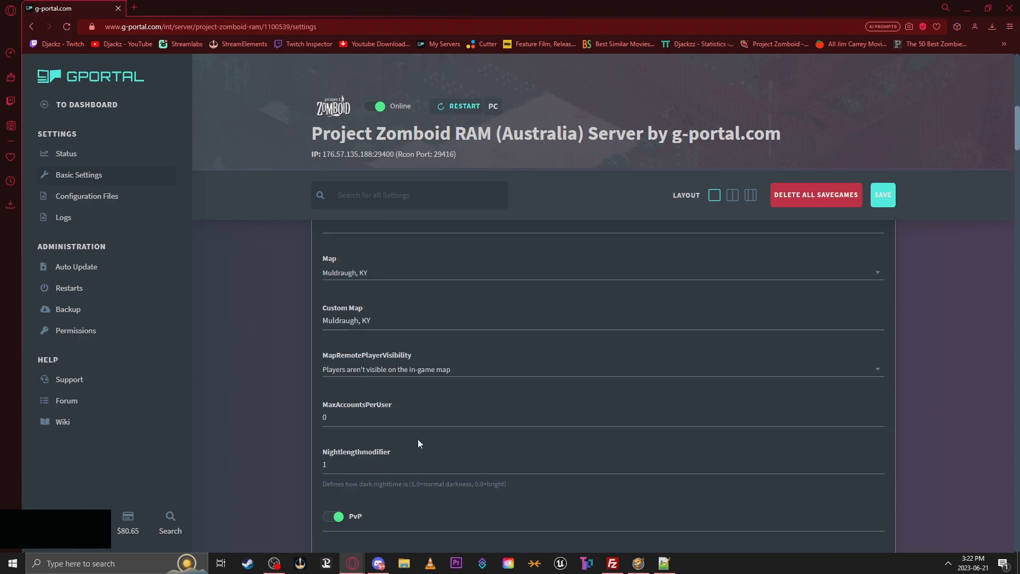
click(337, 516)
scroll(493, 455, up, 7)
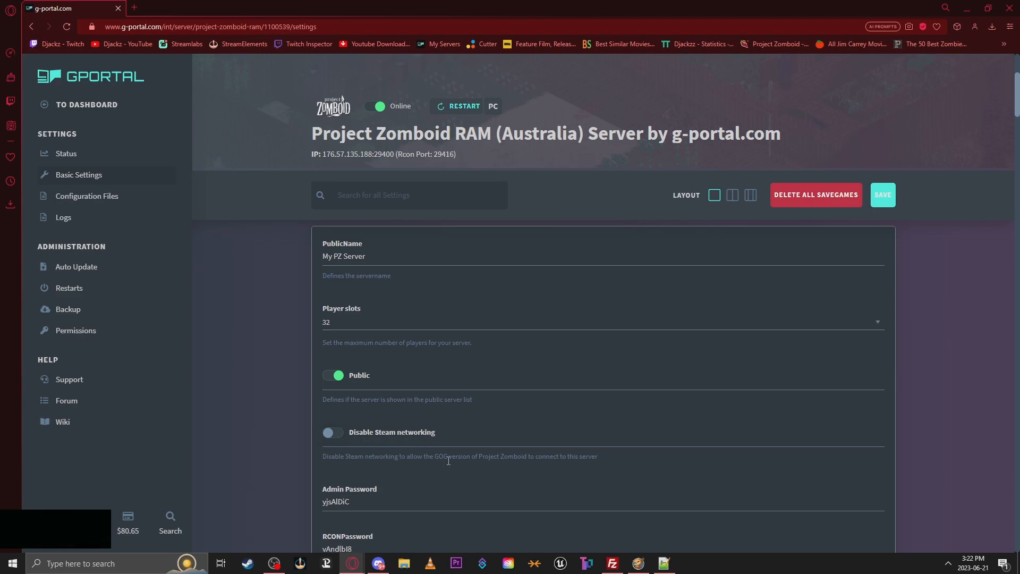
Turn on Disable Steam networking so the GOG version of Project Zomboid can connect, and save the settings
click(329, 433)
scroll(691, 340, up, 1)
click(884, 198)
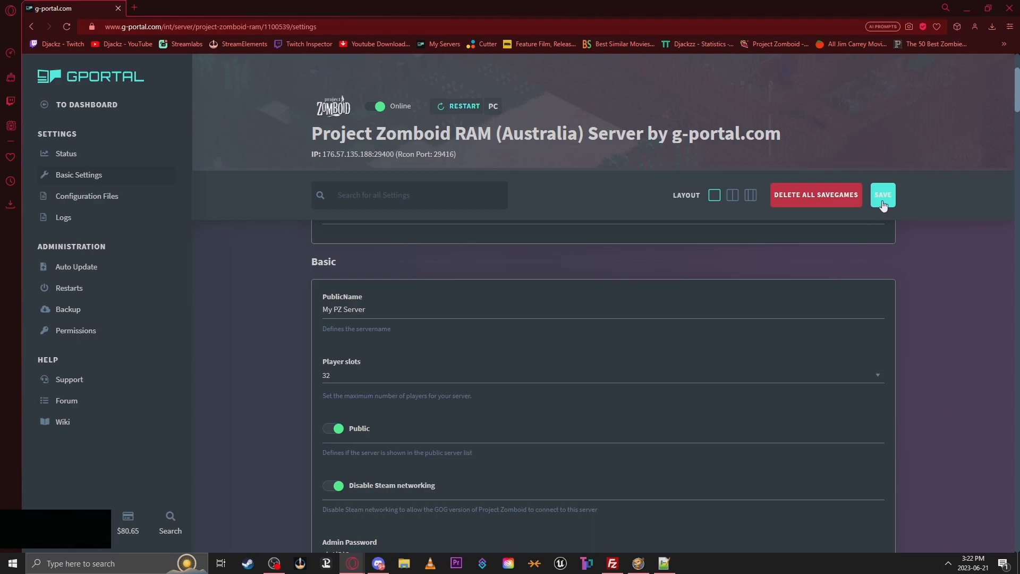
Review the remaining basic settings, including the map, welcome message, safety system, spawn items, mods, loot respawn and fire options
scroll(792, 303, down, 15)
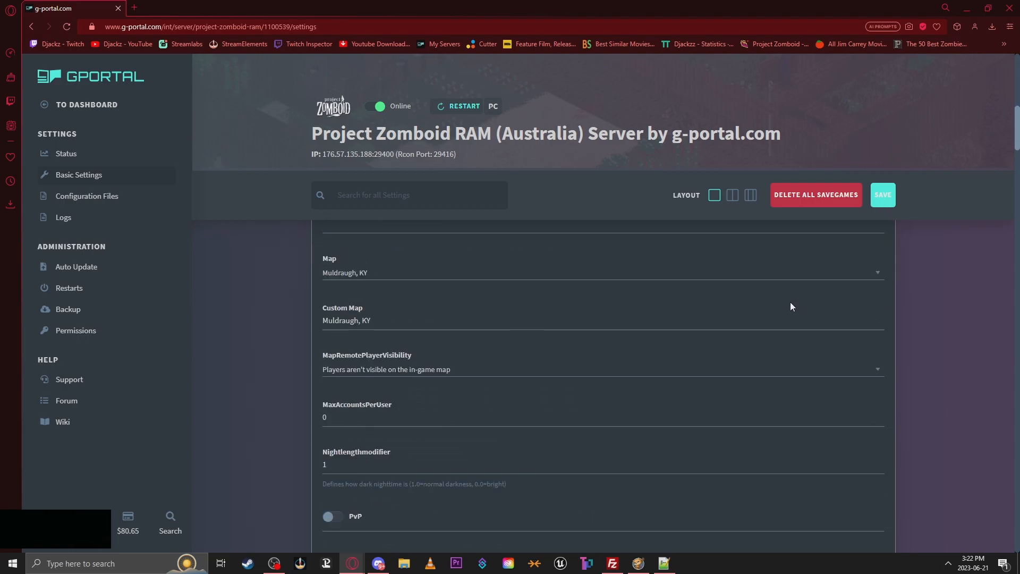
scroll(791, 306, down, 8)
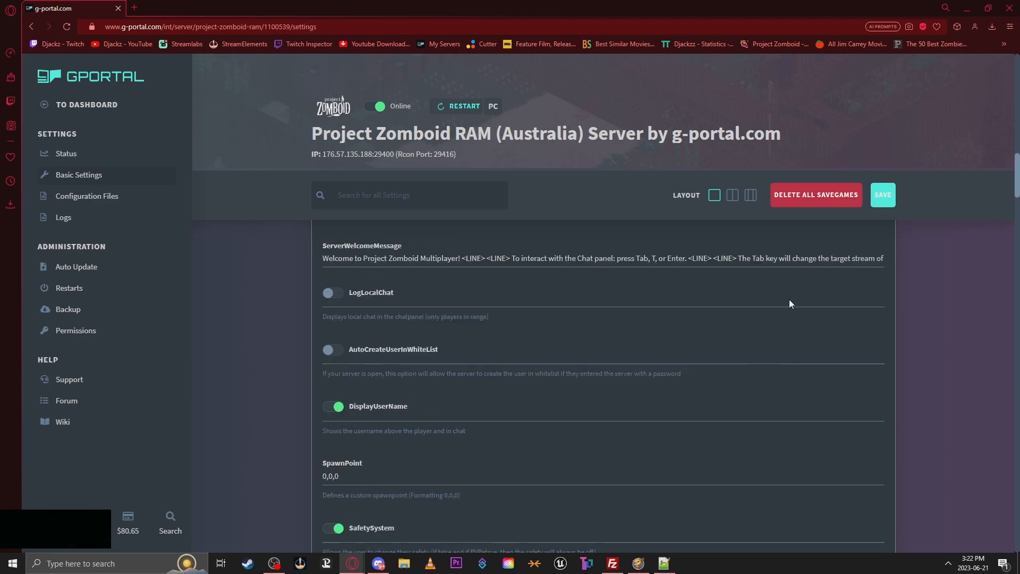
scroll(790, 300, down, 10)
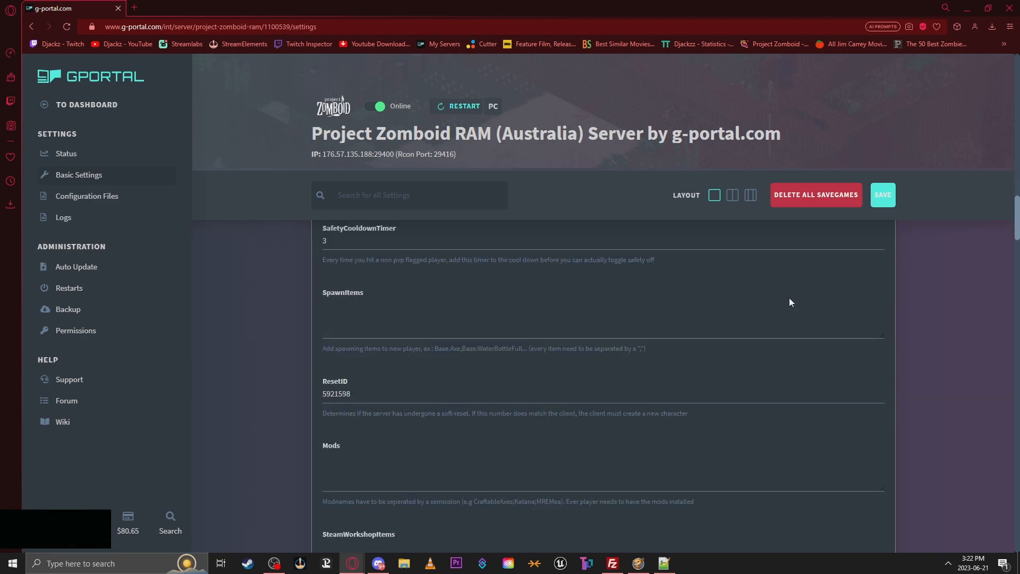
scroll(789, 301, down, 8)
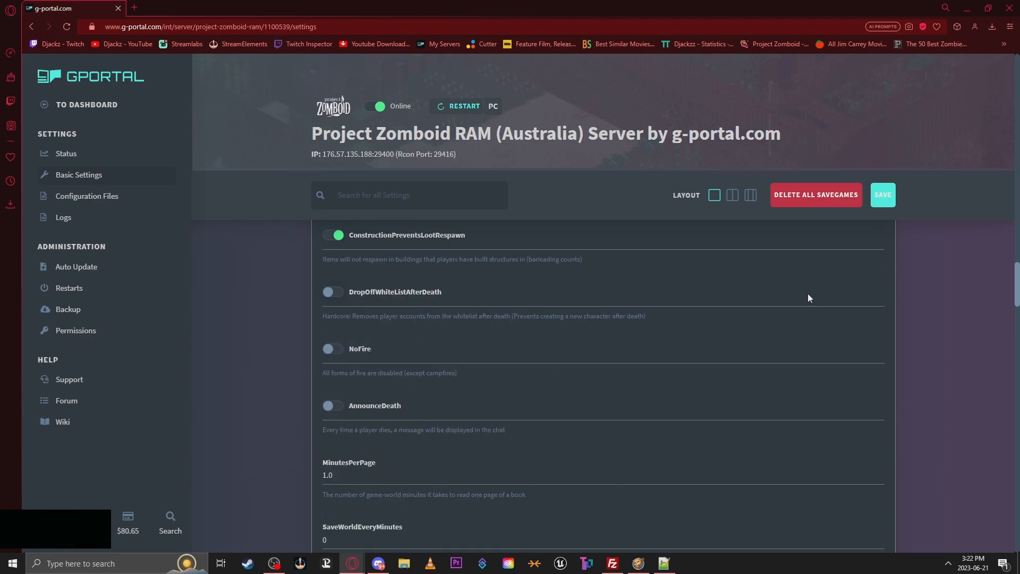
Save the basic settings and select Latest Public as the server branch
click(882, 201)
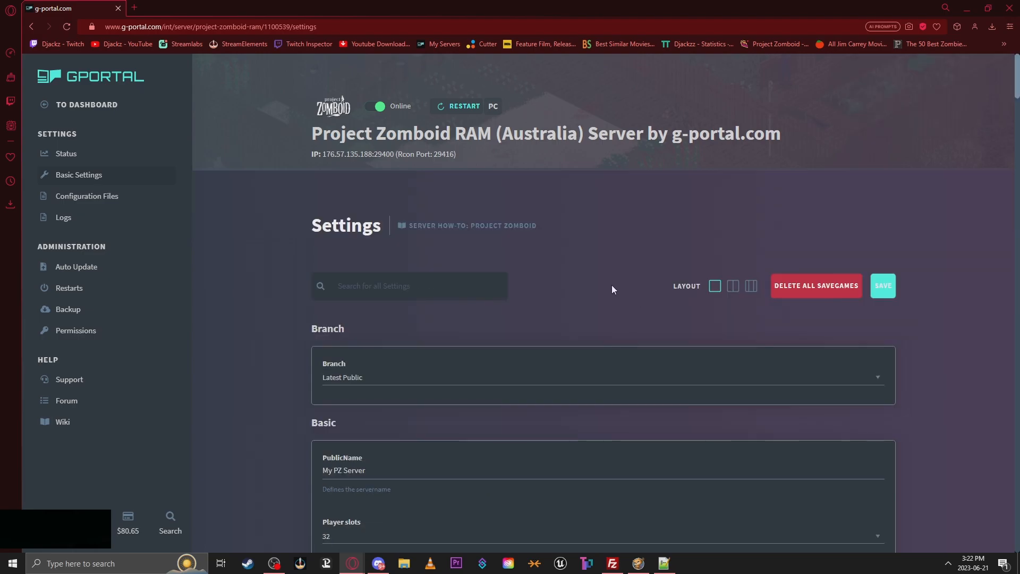
click(347, 377)
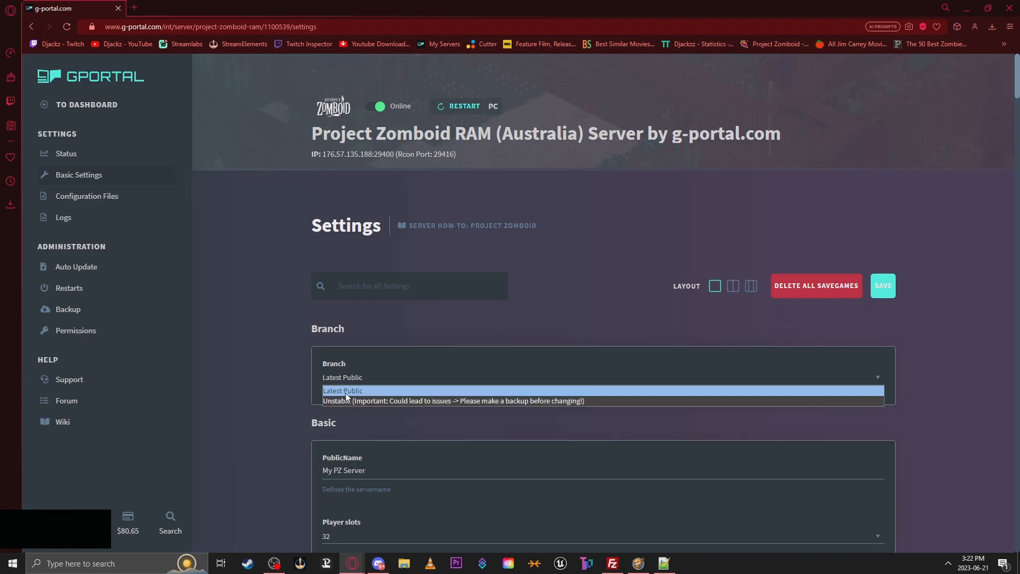
click(358, 392)
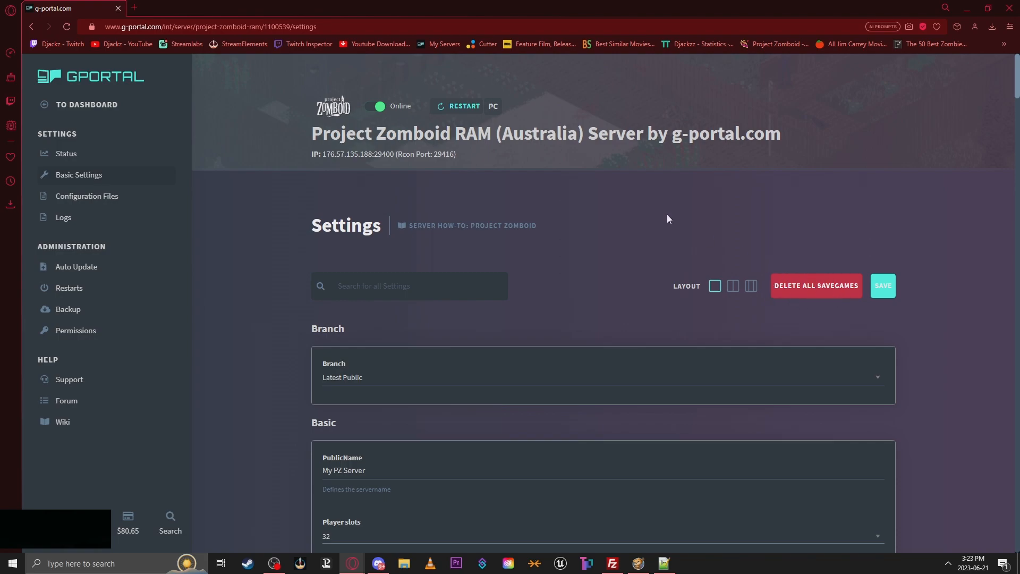
Stop the server and delete all of its savegames
click(379, 107)
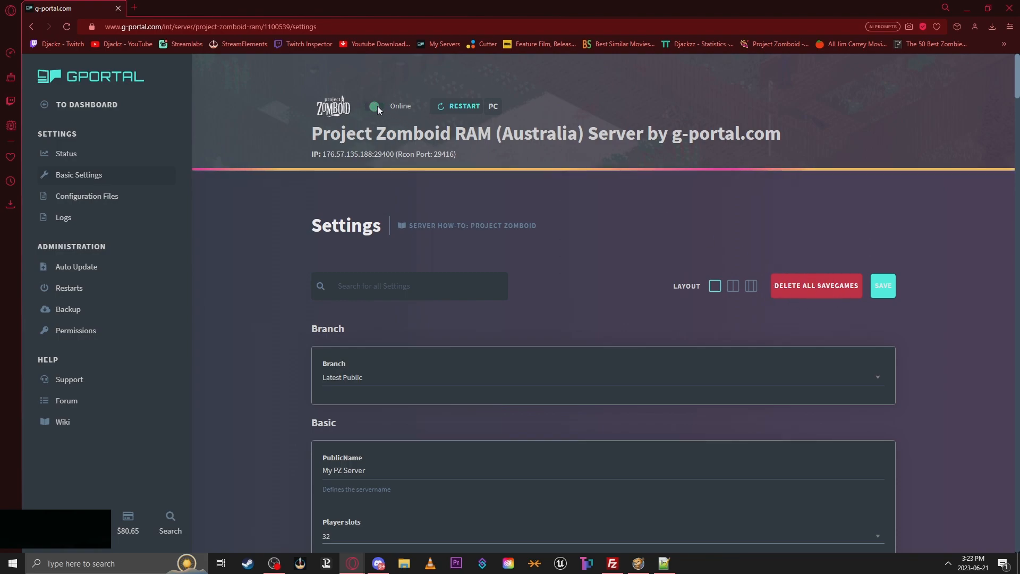
click(814, 286)
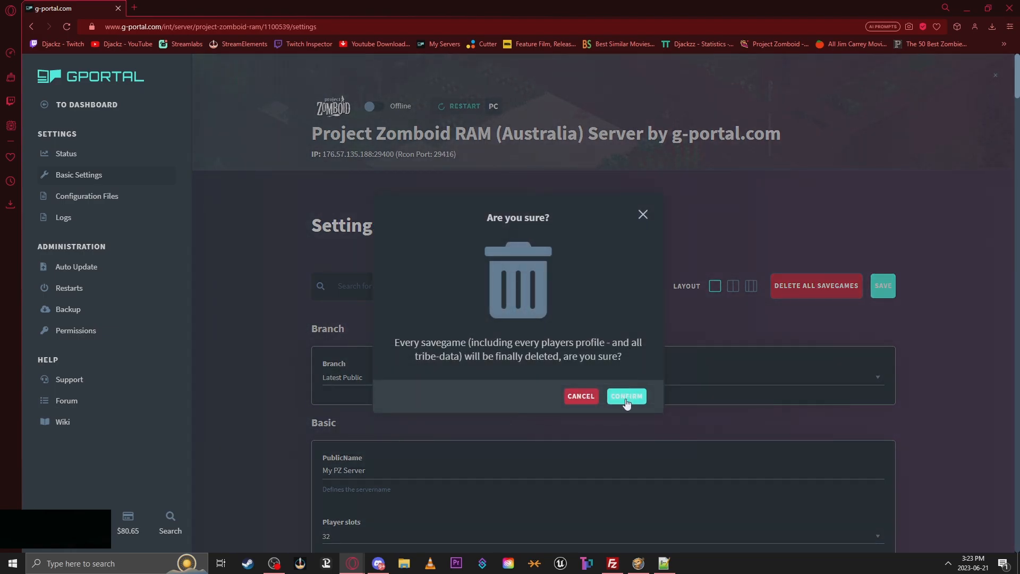
click(626, 402)
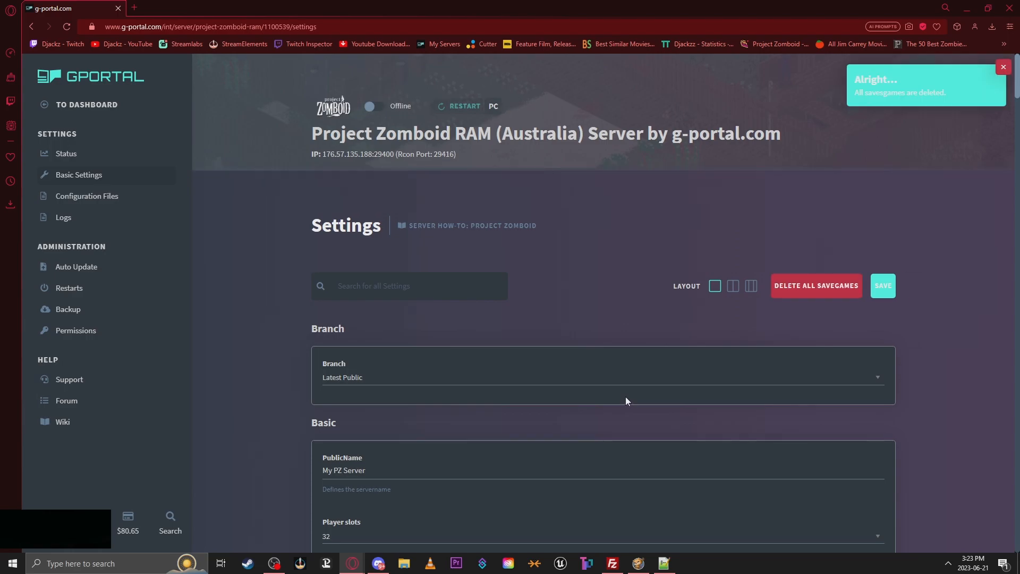
Open the configuration file Server/servertest_SandboxVars.lua and examine its sandbox options
click(93, 196)
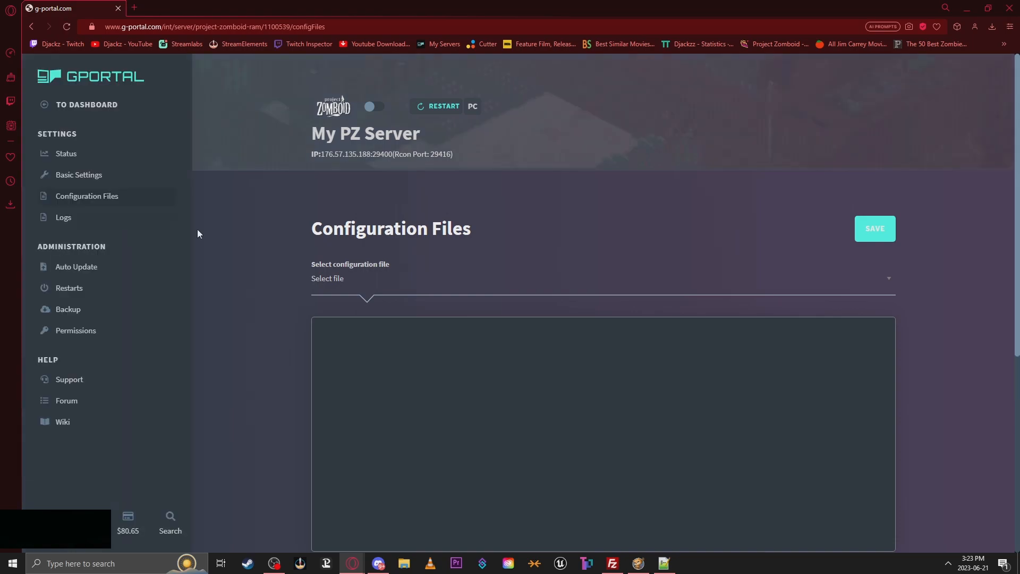
click(361, 276)
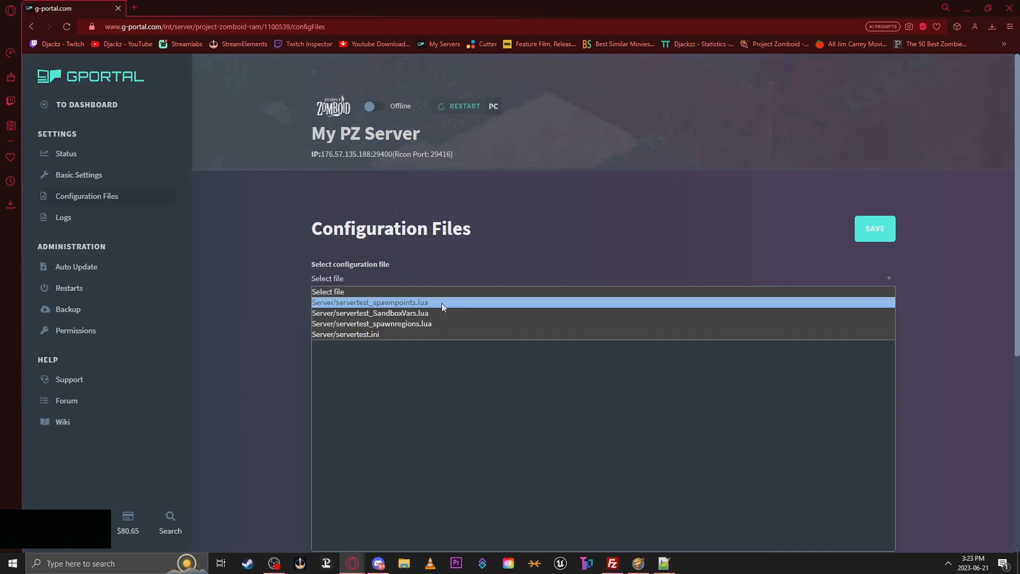
click(399, 314)
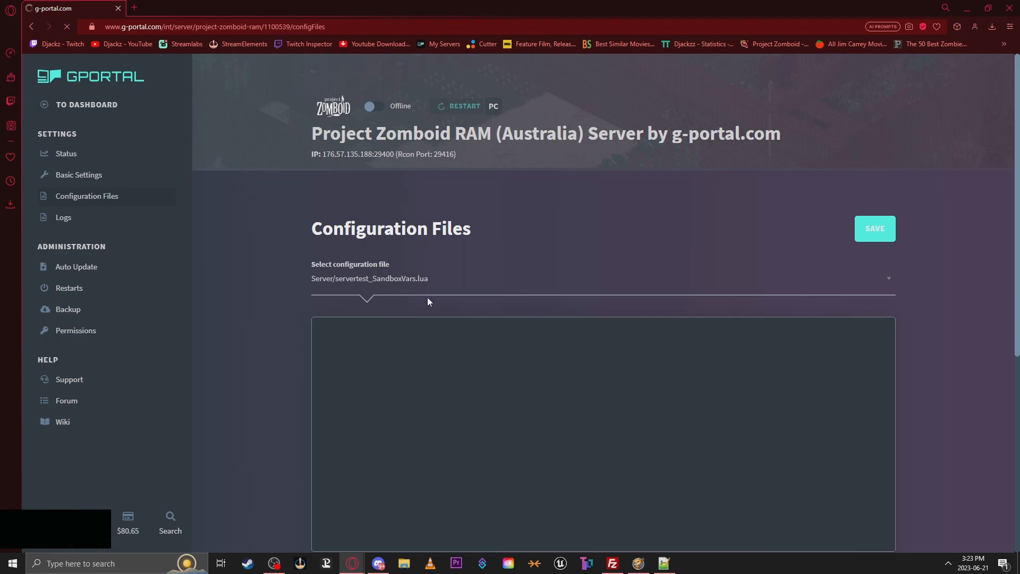
scroll(907, 302, down, 2)
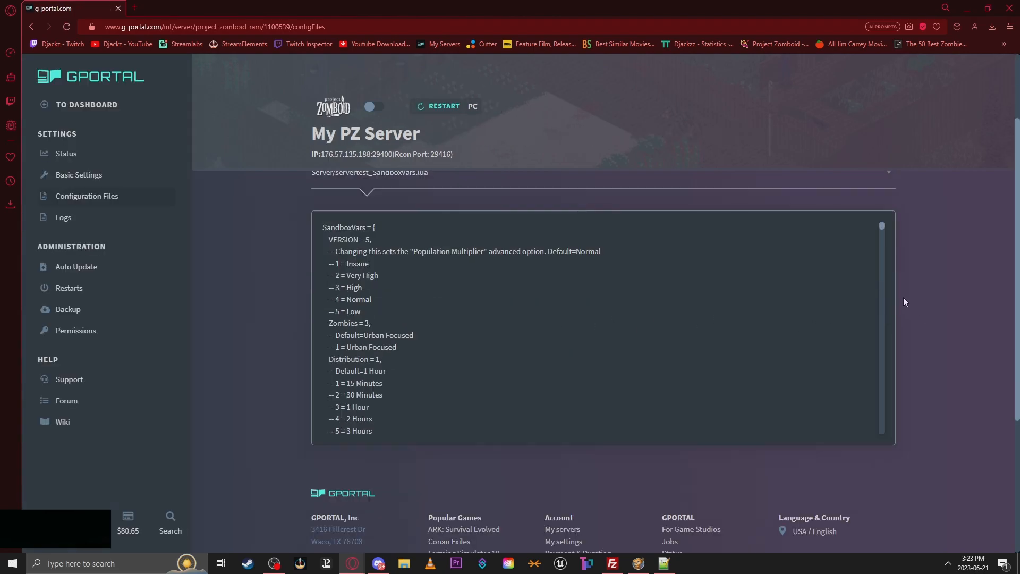
scroll(886, 232, down, 7)
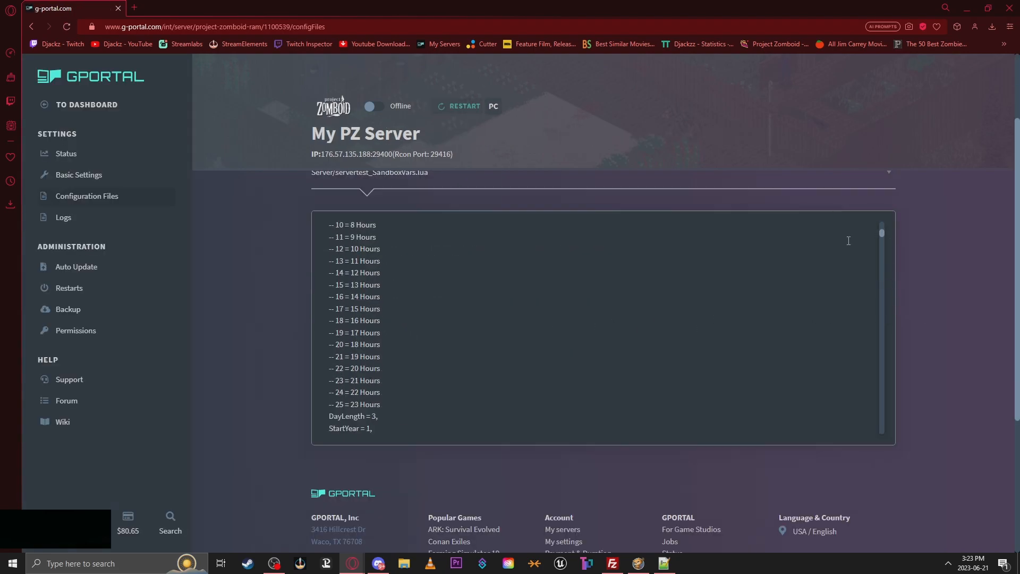
scroll(849, 241, down, 15)
scroll(375, 184, up, 2)
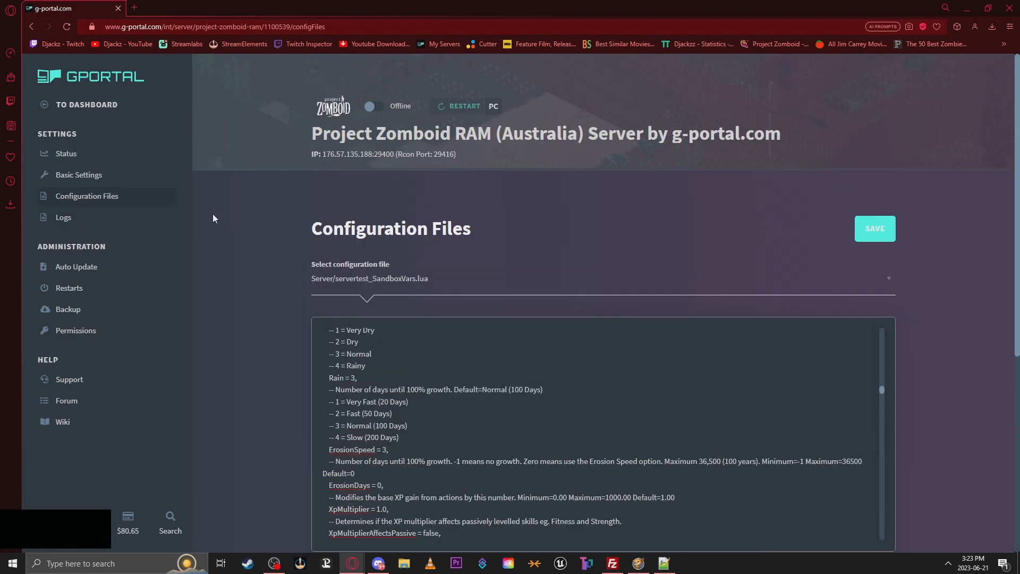
Open the server logs and read through the entries in server-console.txt
click(101, 219)
click(353, 275)
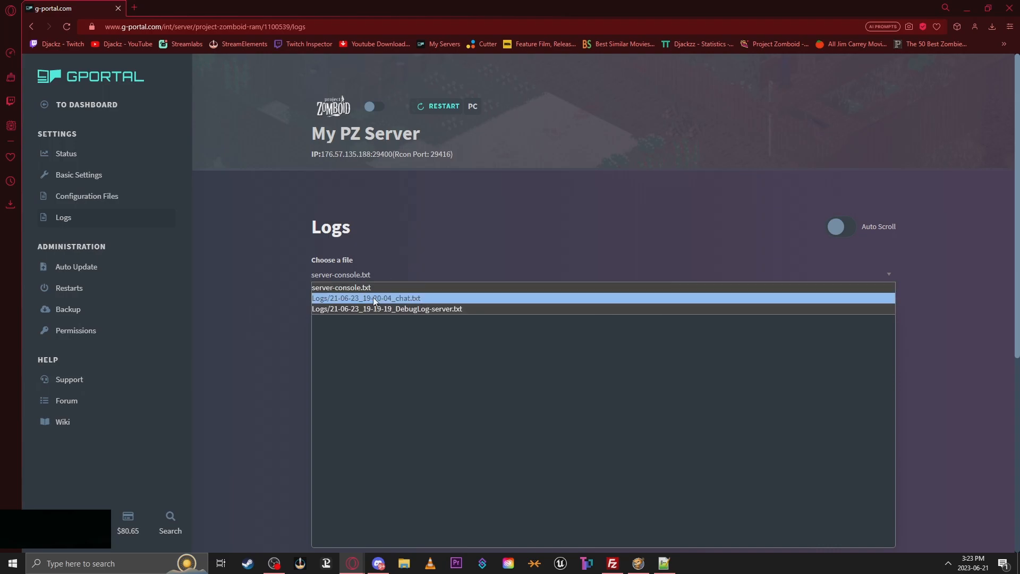
click(375, 290)
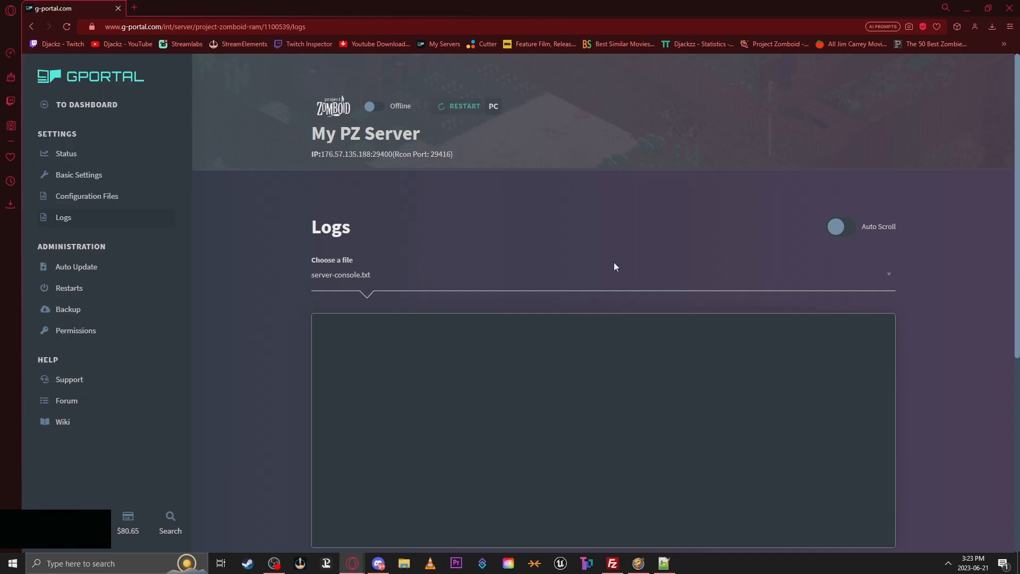
scroll(662, 245, down, 1)
scroll(664, 245, down, 1)
scroll(819, 358, up, 6)
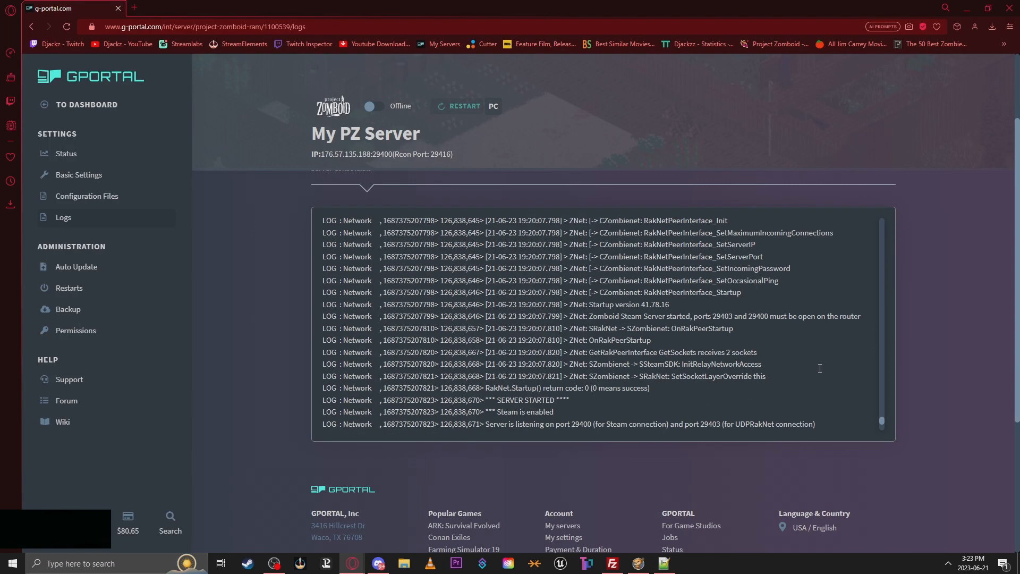
scroll(819, 356, up, 1)
scroll(620, 352, up, 10)
scroll(641, 348, up, 15)
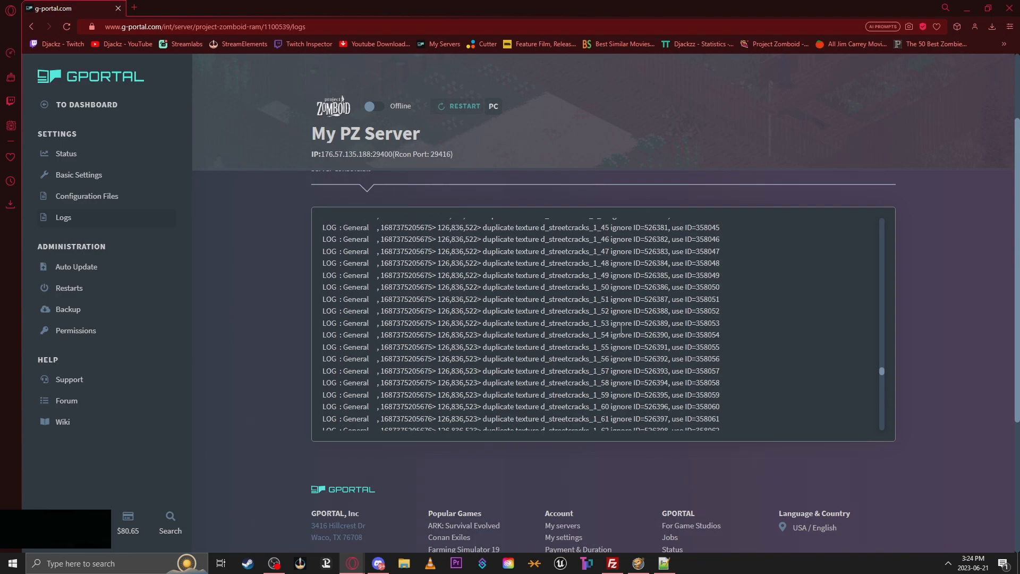
scroll(621, 331, up, 10)
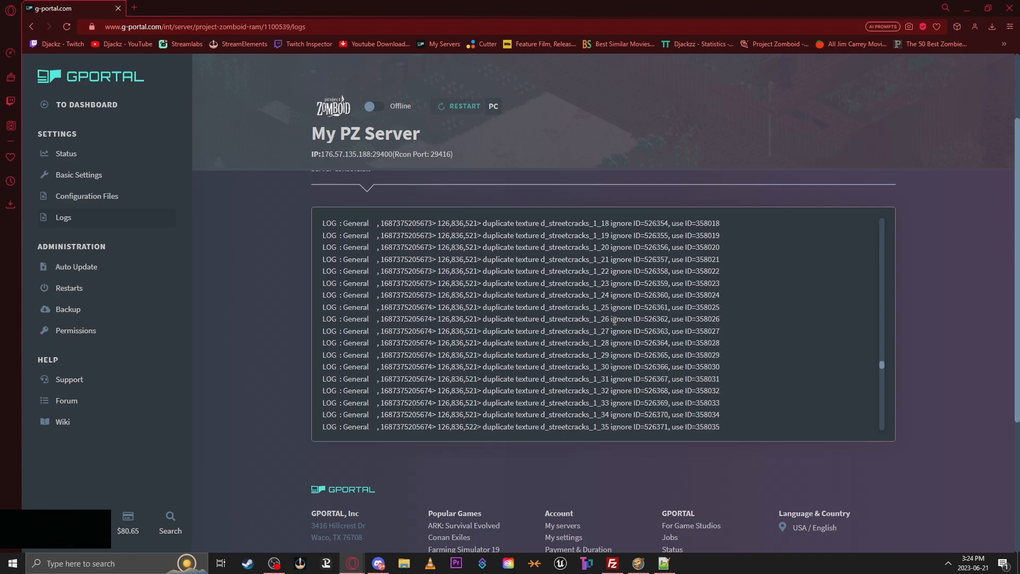
Check the auto update option, and add a daily server restart scheduled for 23:45 (EDT)
click(105, 266)
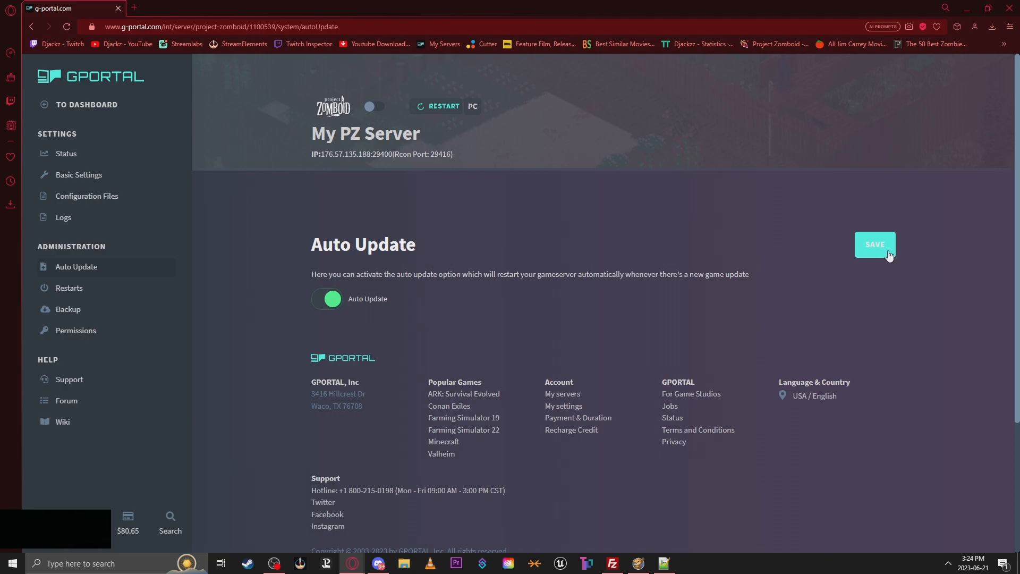
click(118, 287)
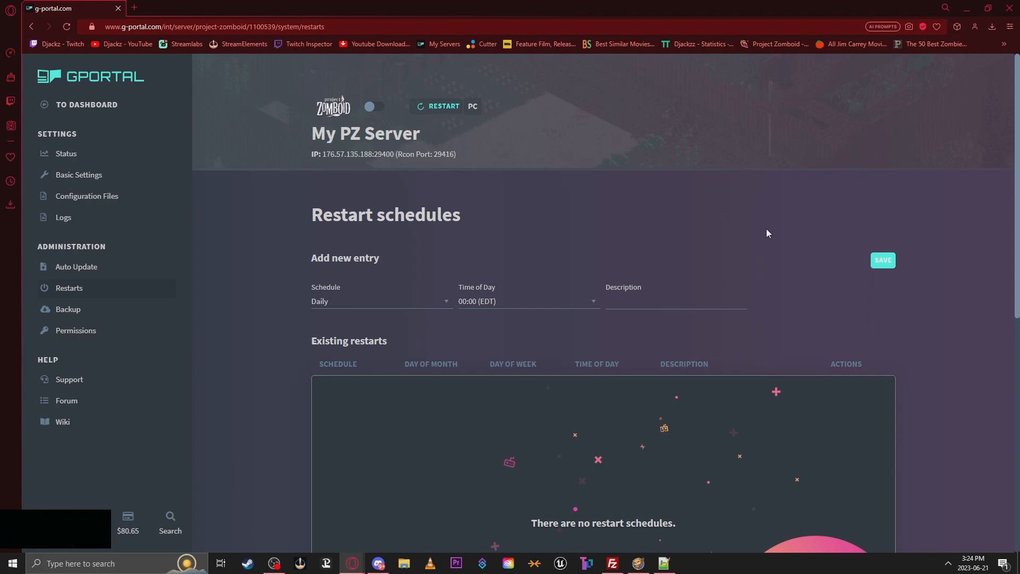
click(353, 312)
click(509, 295)
click(509, 298)
scroll(527, 357, down, 10)
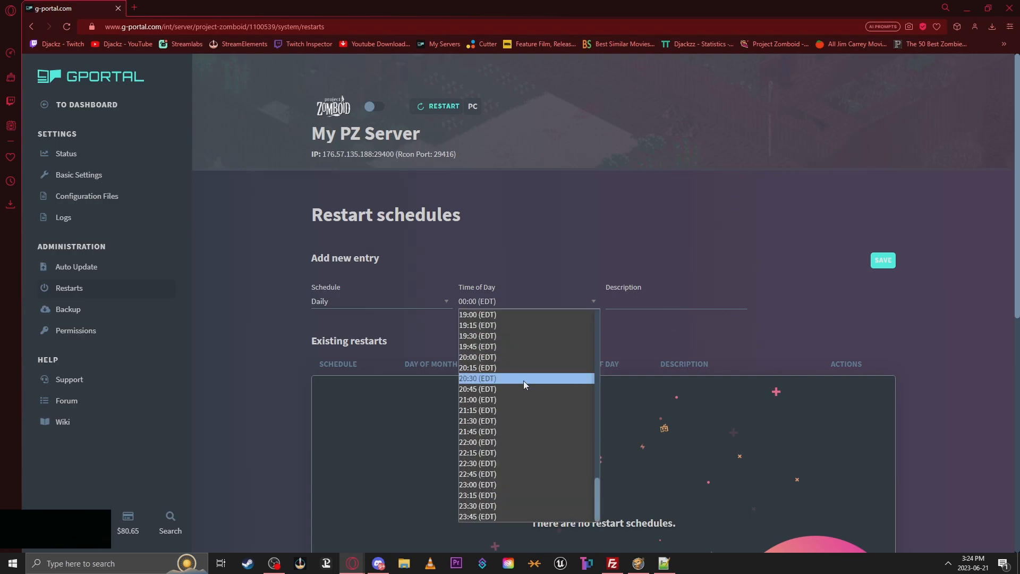
scroll(497, 510, down, 9)
click(498, 516)
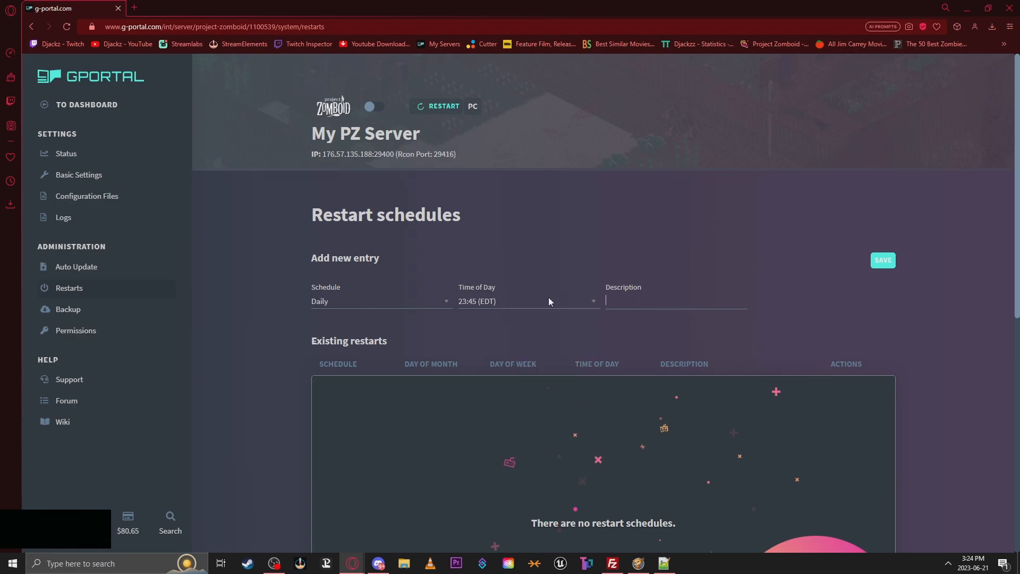
click(888, 262)
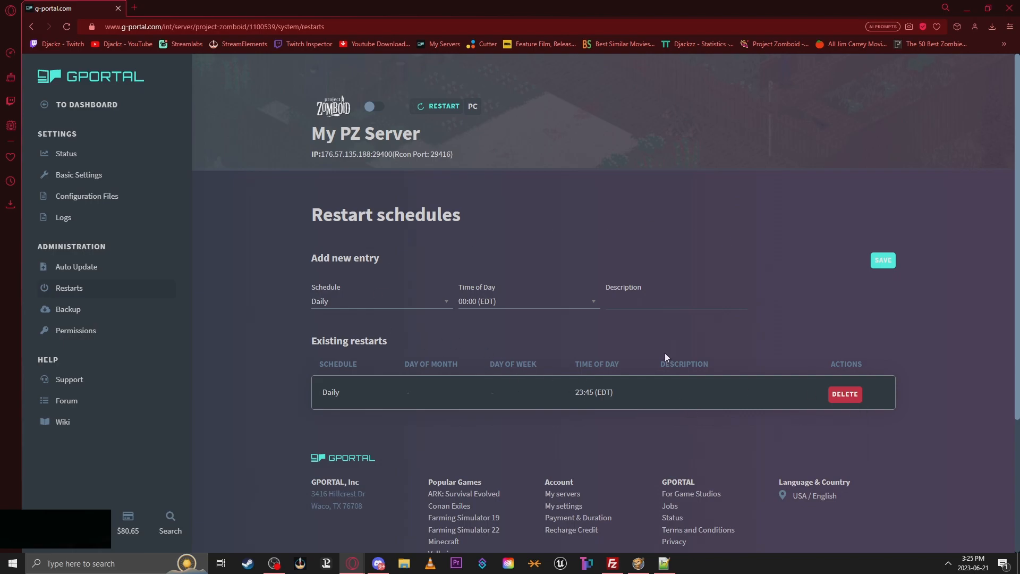
Create a new server backup and check the backup list for it
click(85, 314)
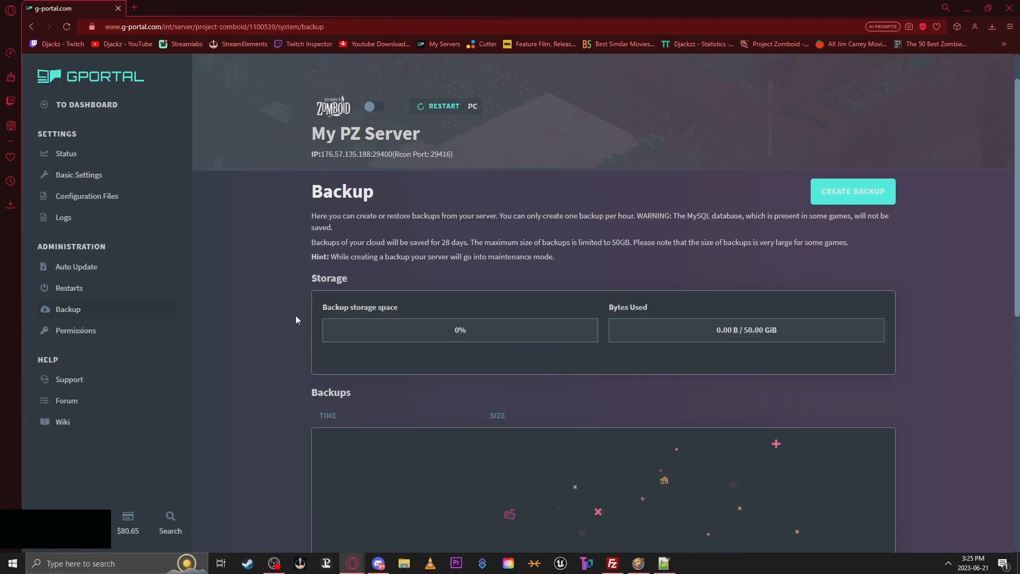
scroll(294, 316, down, 2)
scroll(478, 273, up, 2)
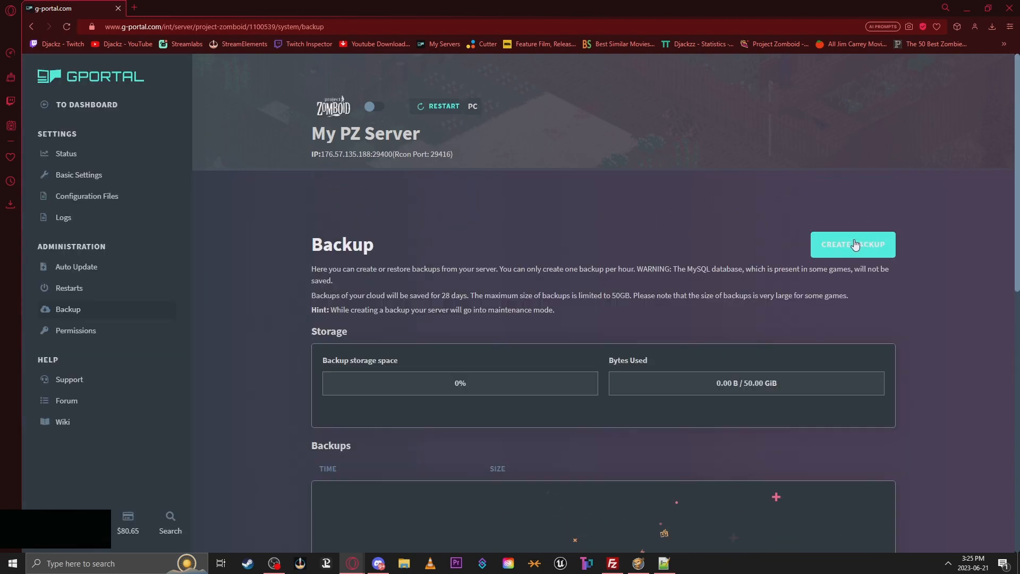
click(880, 245)
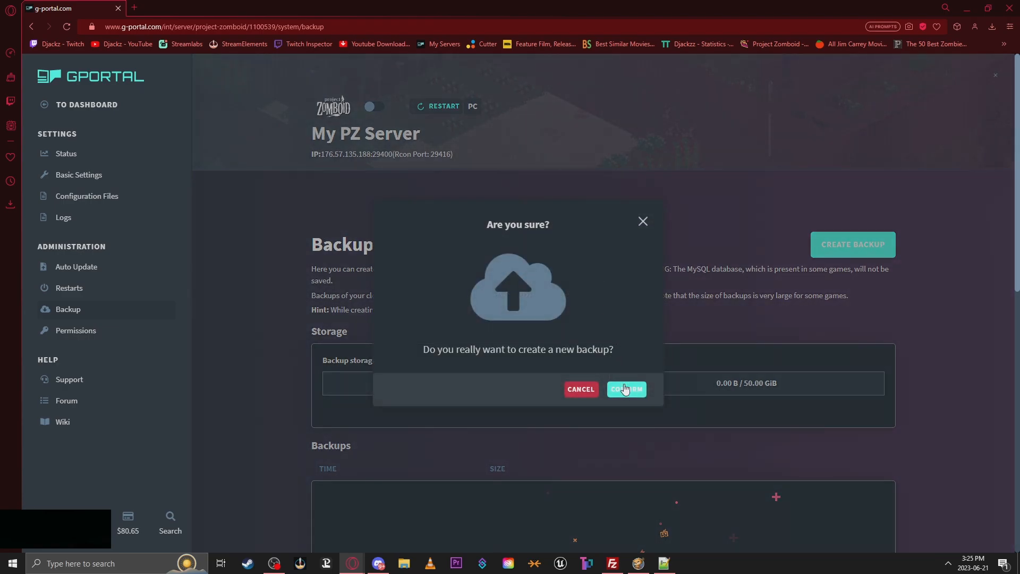
click(627, 387)
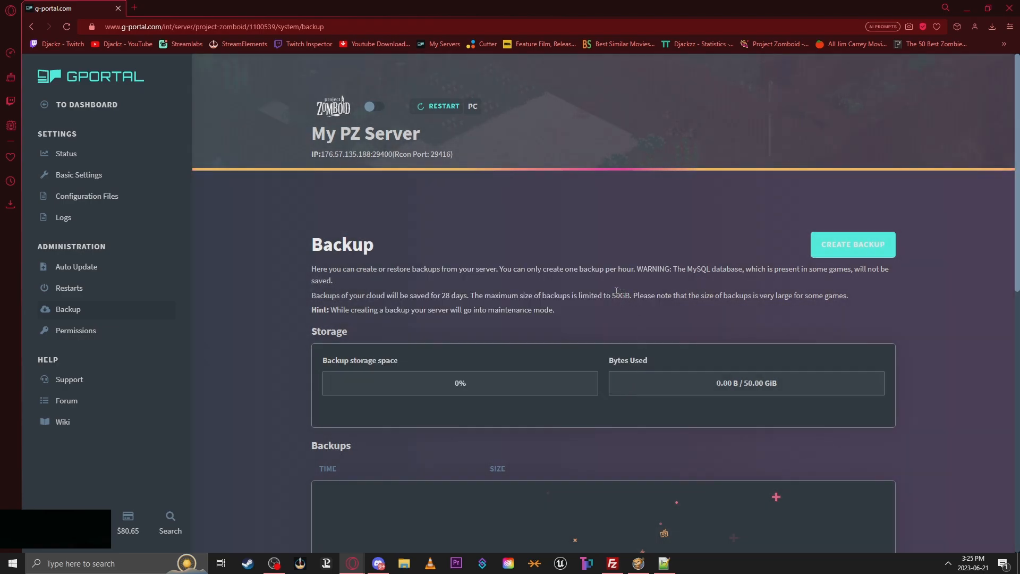
scroll(485, 298, down, 1)
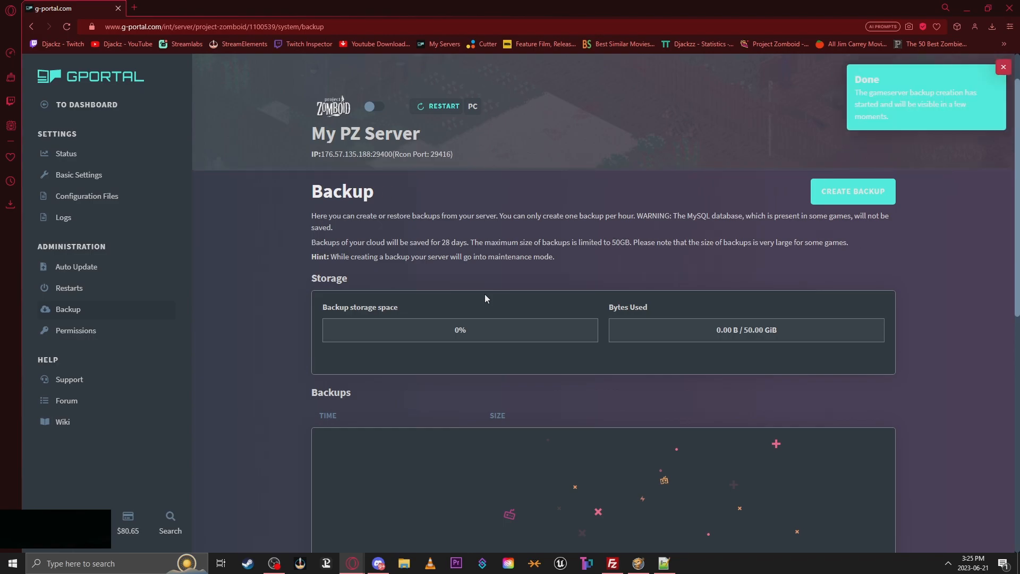
scroll(686, 318, down, 3)
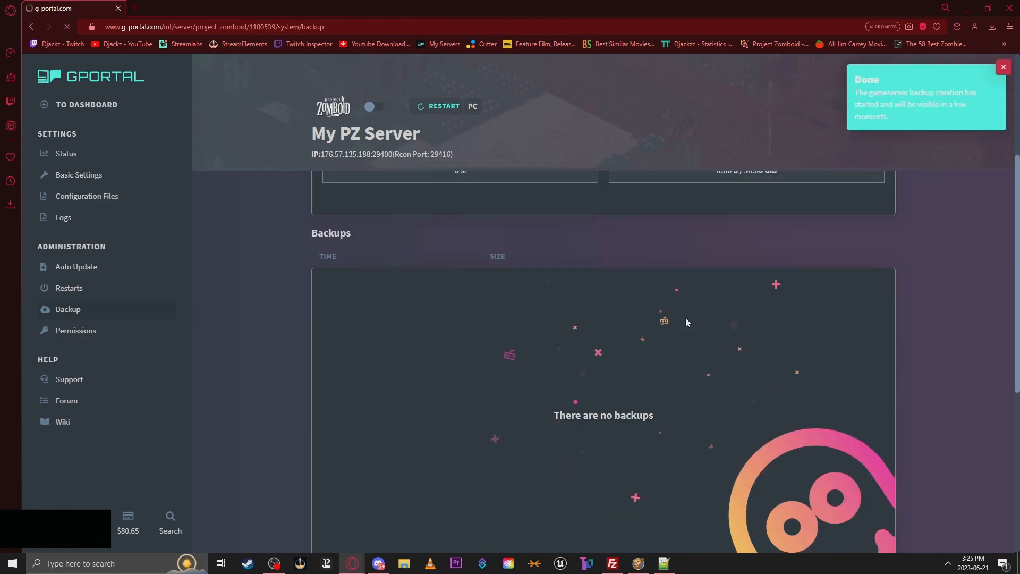
click(484, 341)
scroll(600, 318, up, 2)
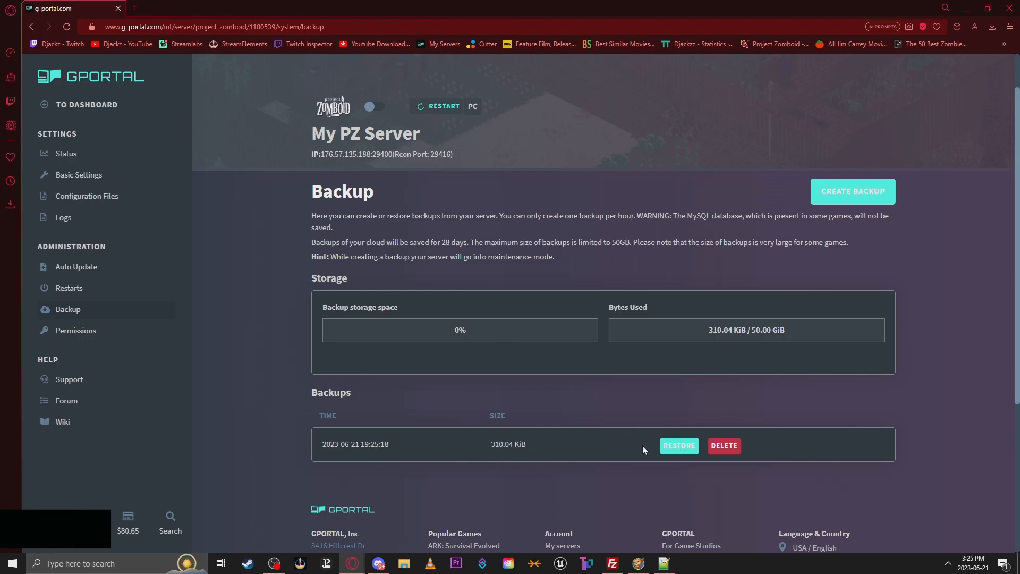
Delete the newly created backup and open the server's user permissions
click(736, 449)
click(610, 390)
click(75, 331)
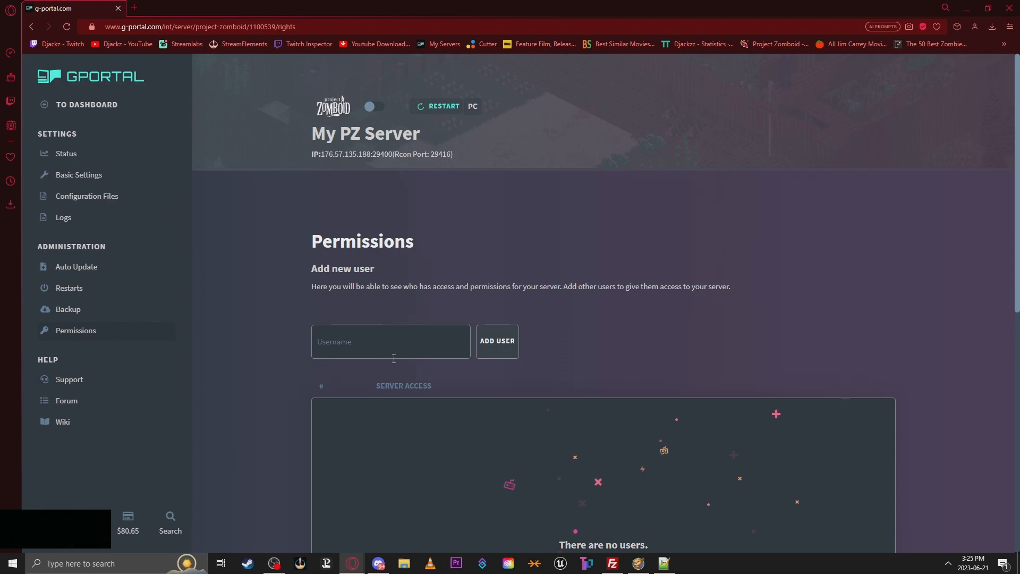
Try to grant another user access to My PZ Server by adding their username in the permissions
click(382, 346)
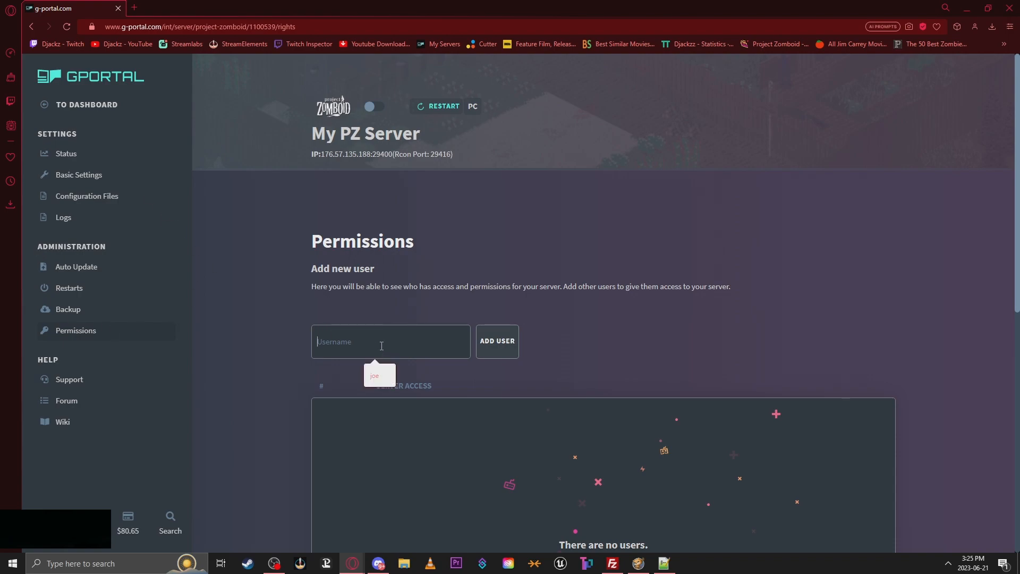
click(368, 378)
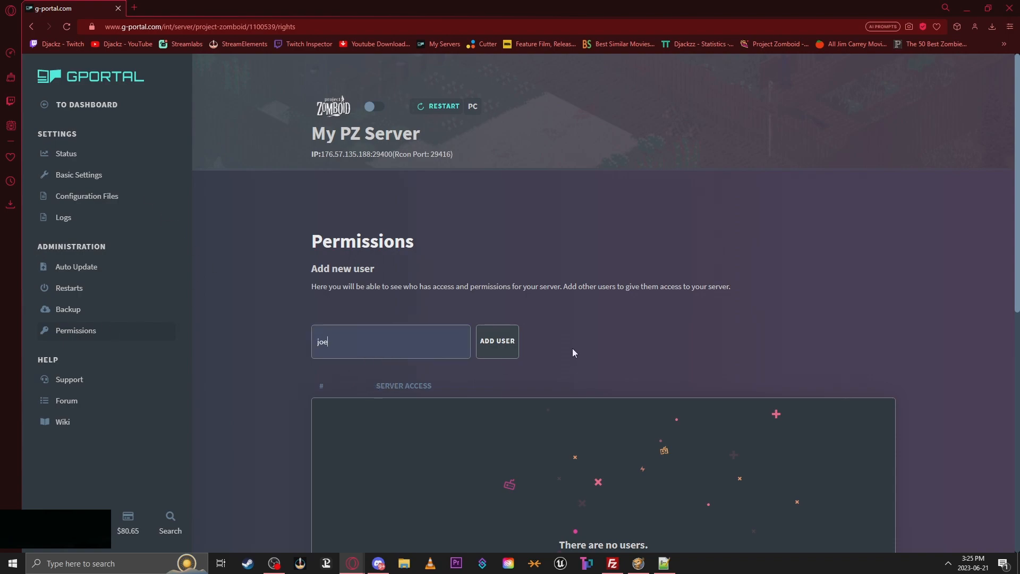
click(506, 351)
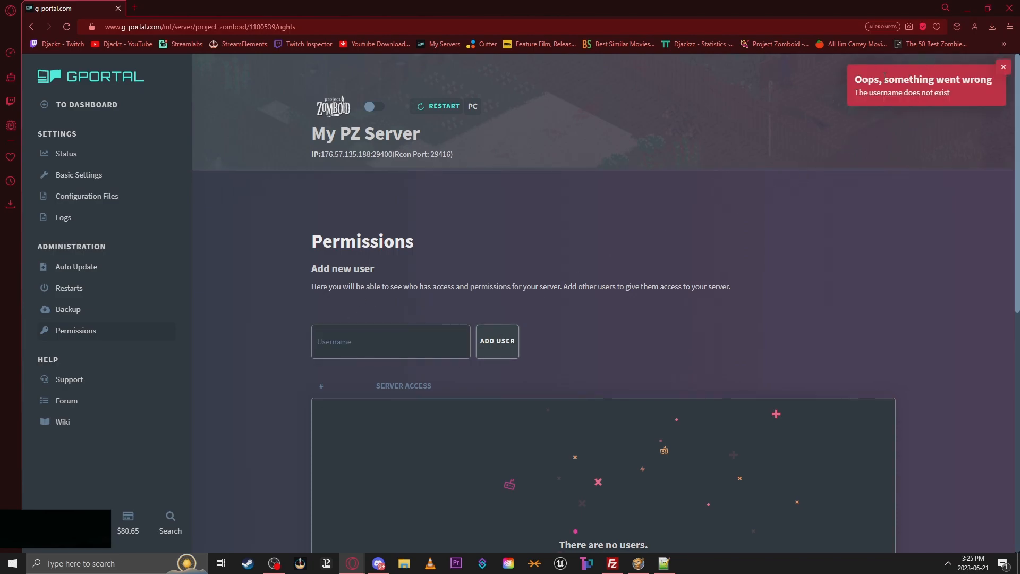
scroll(619, 315, down, 1)
scroll(615, 319, up, 1)
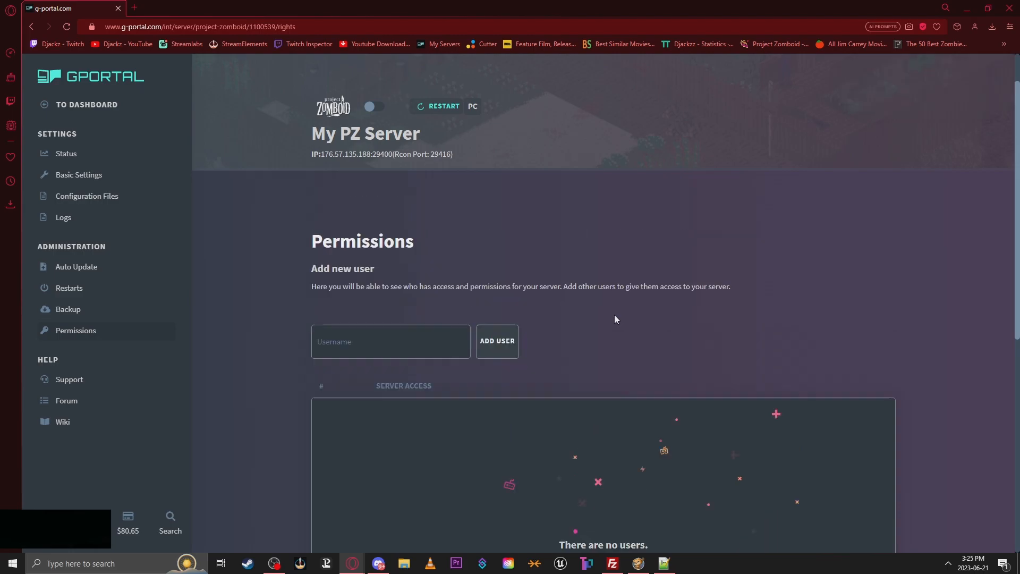
Open a new support ticket form, look through its category and server choices, and close it without submitting
click(83, 381)
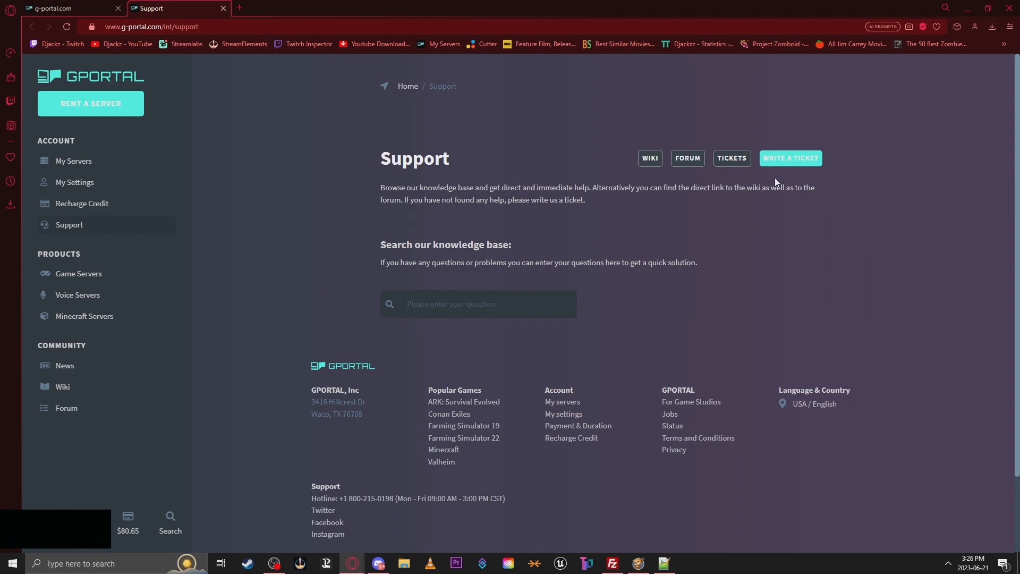
click(781, 160)
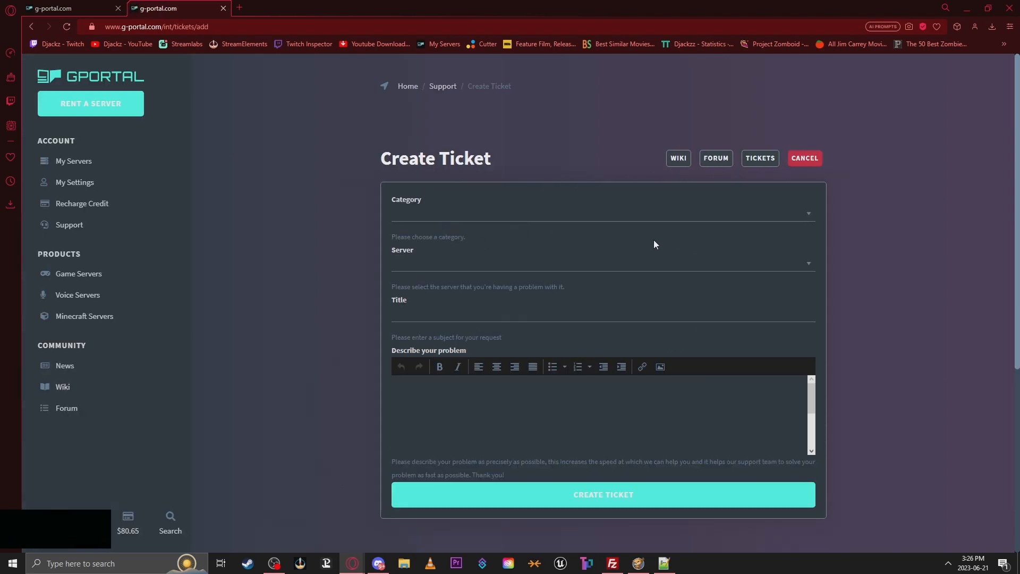
click(420, 266)
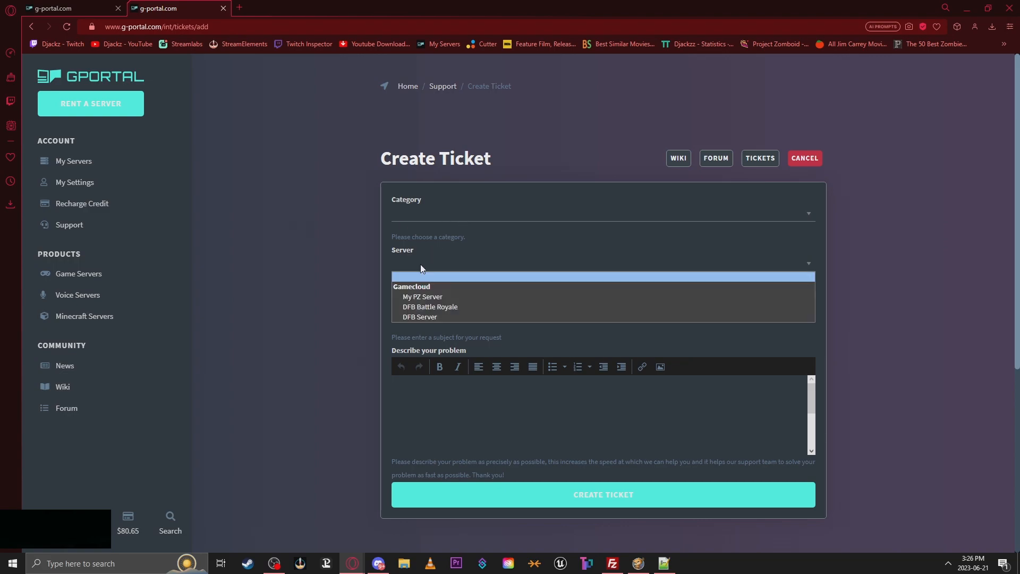
click(417, 215)
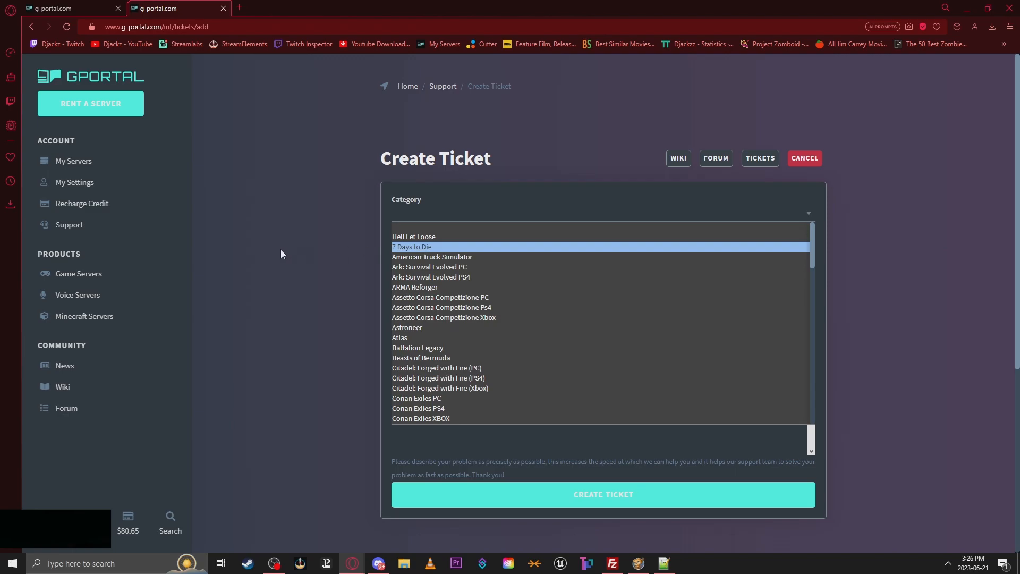
click(418, 248)
click(461, 261)
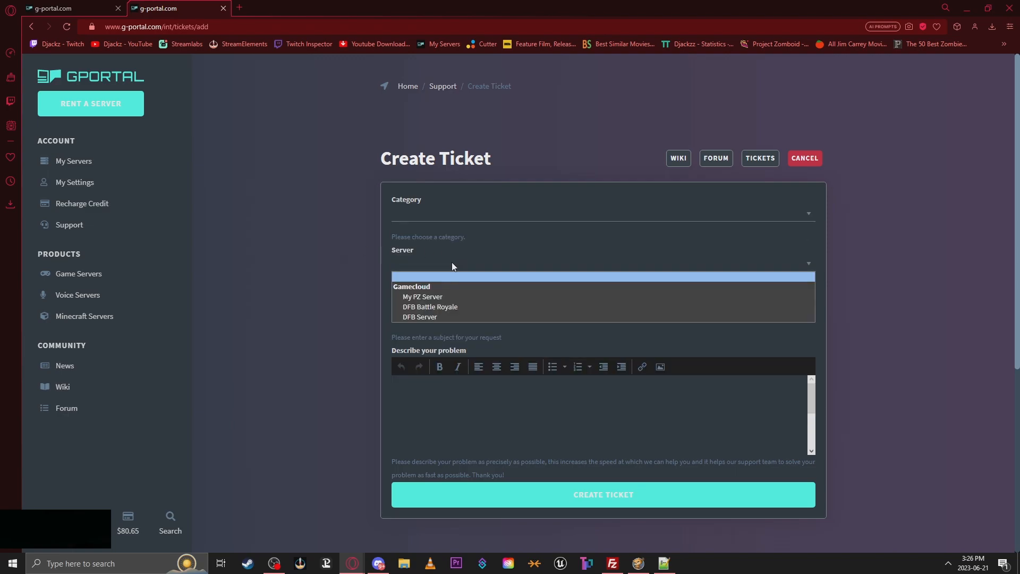
click(465, 306)
scroll(190, 344, down, 1)
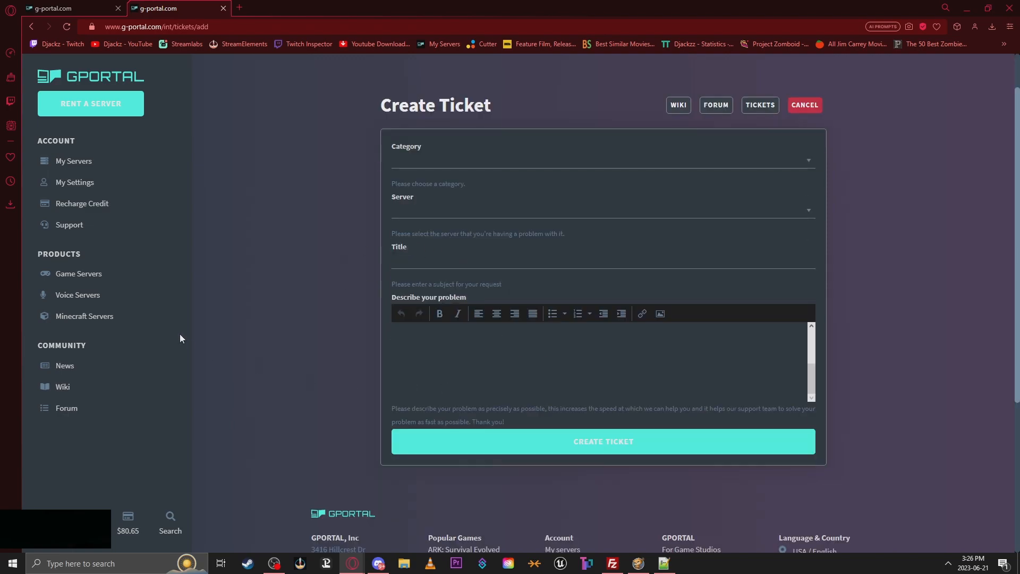
click(223, 8)
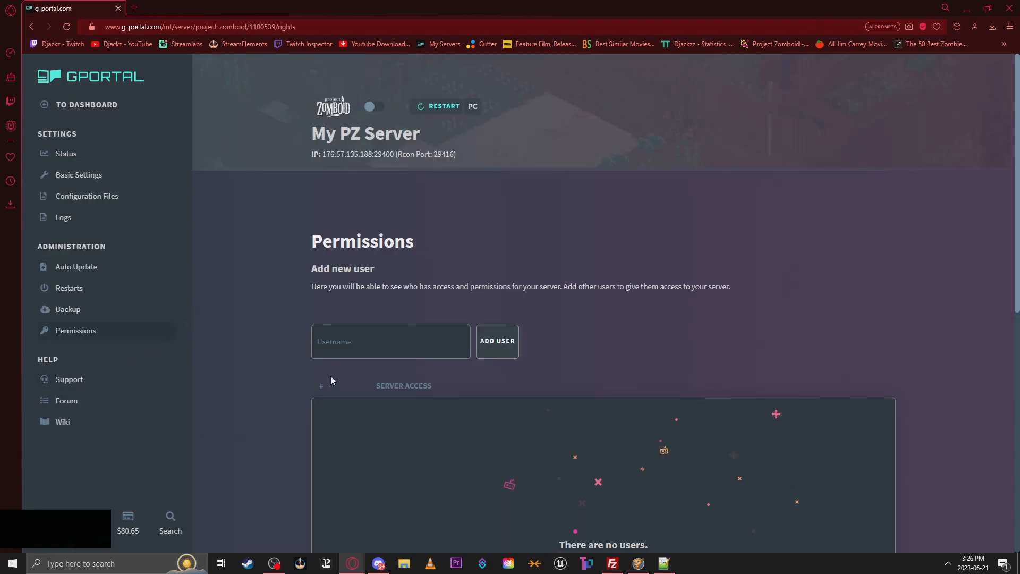
Return to the Gamecloud dashboard and look over the rented servers with their paid time, price and status
click(118, 106)
scroll(350, 178, down, 5)
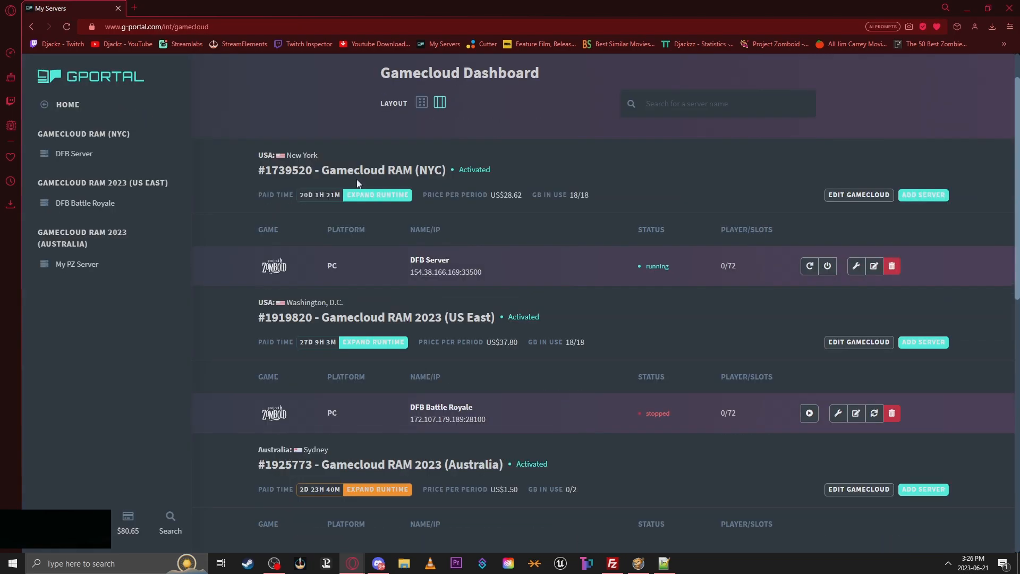
scroll(455, 142, down, 4)
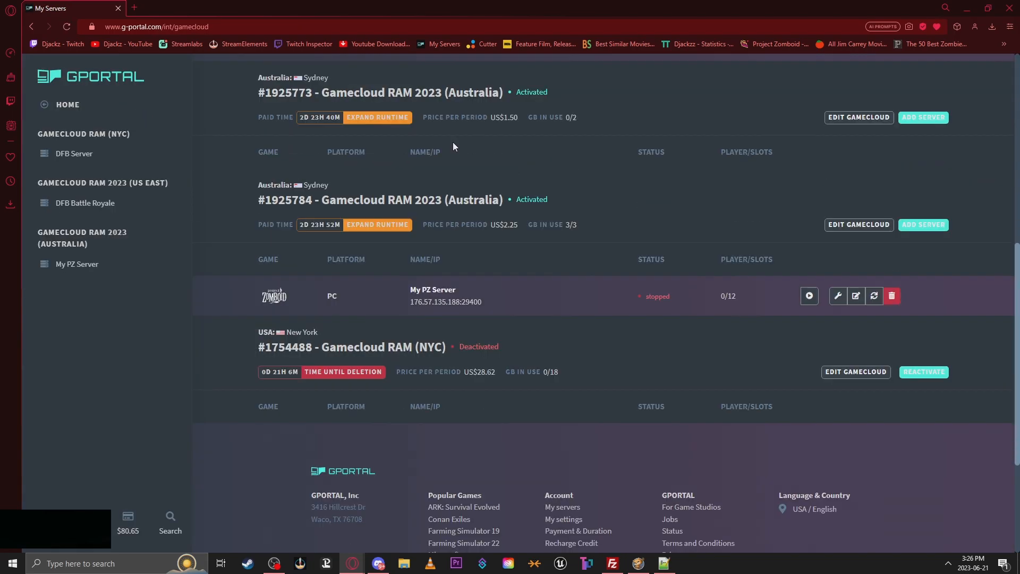
scroll(455, 143, up, 6)
scroll(453, 142, up, 3)
scroll(453, 142, down, 5)
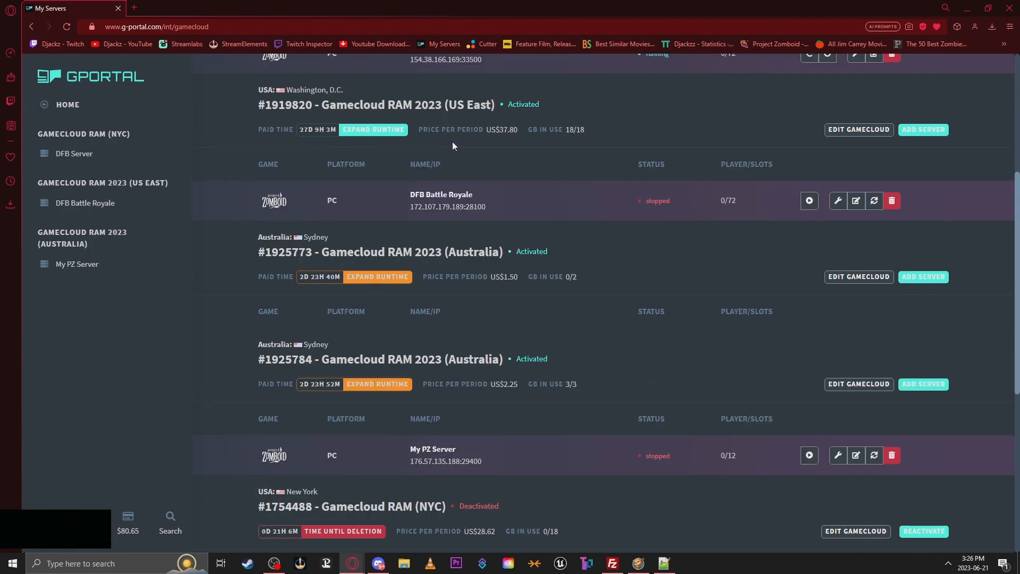